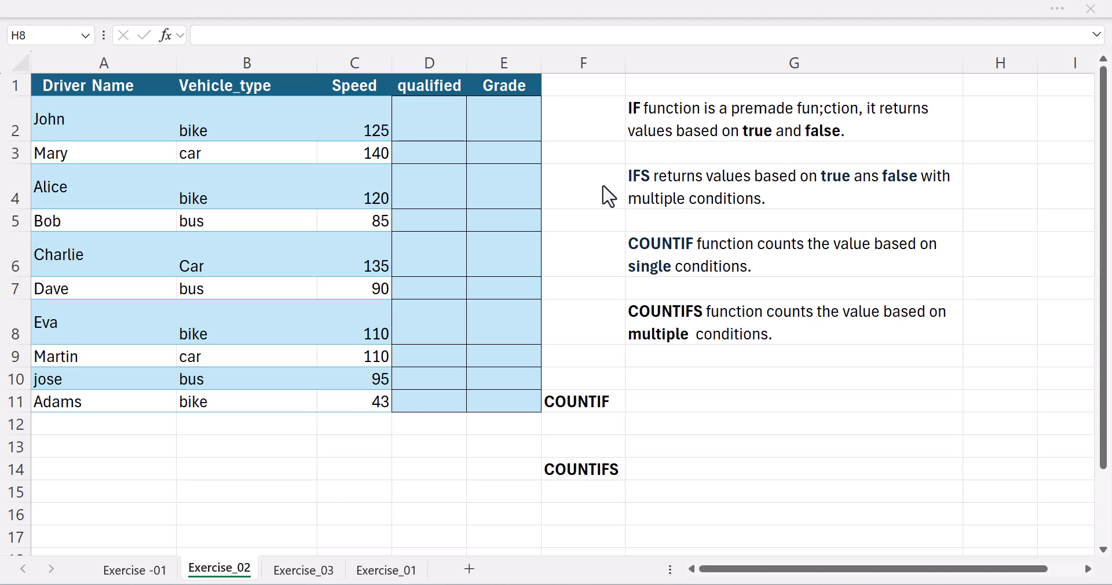
Write an IF formula in D2 that tests C2>100 and returns "Pass" if true and "Fail" if false
left_click(421, 122)
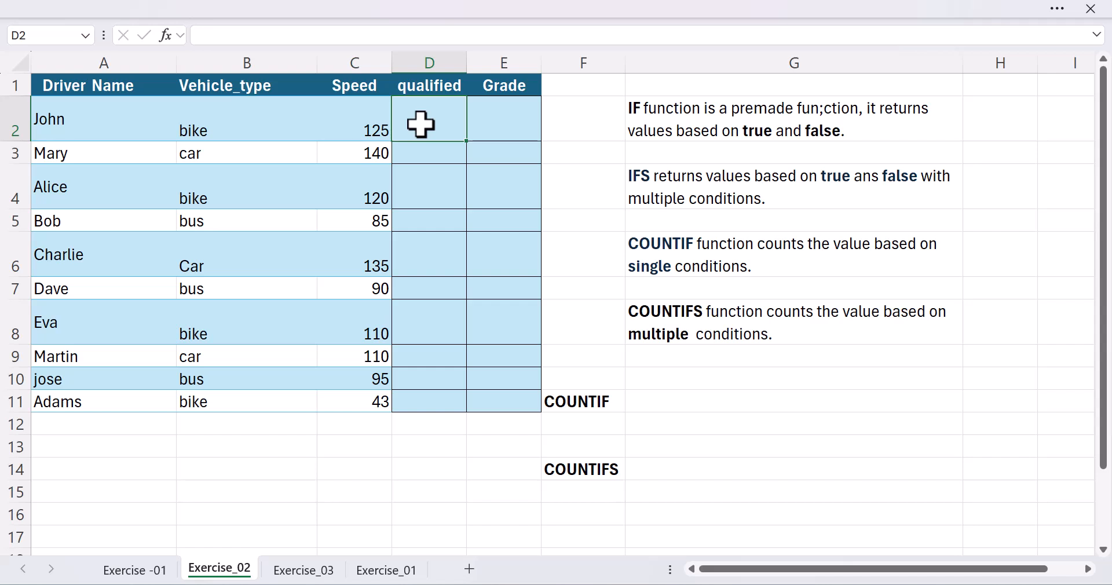
double_click(421, 123)
type("=if(")
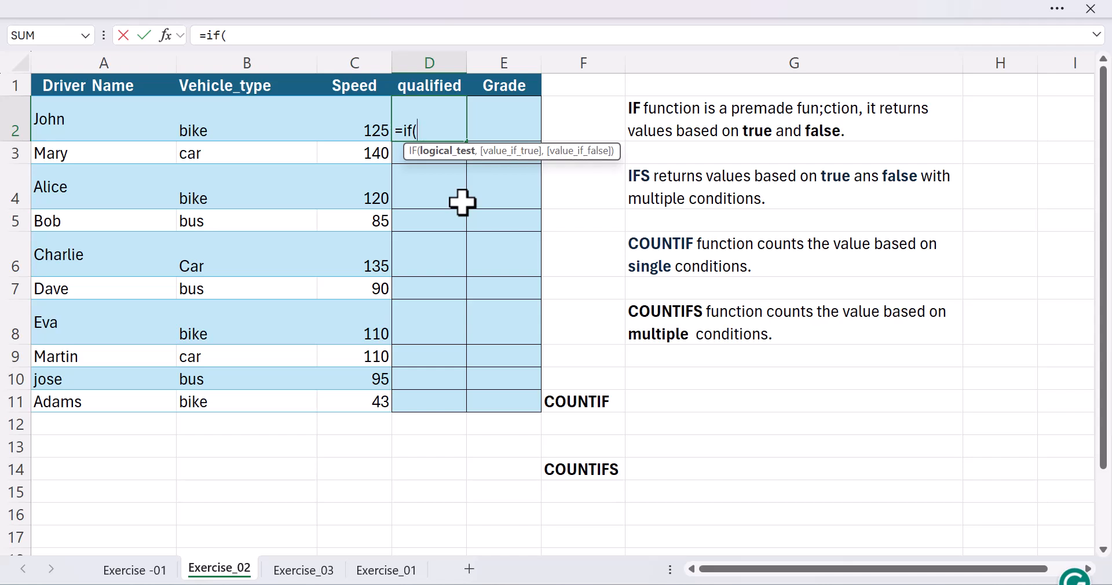
left_click(364, 124)
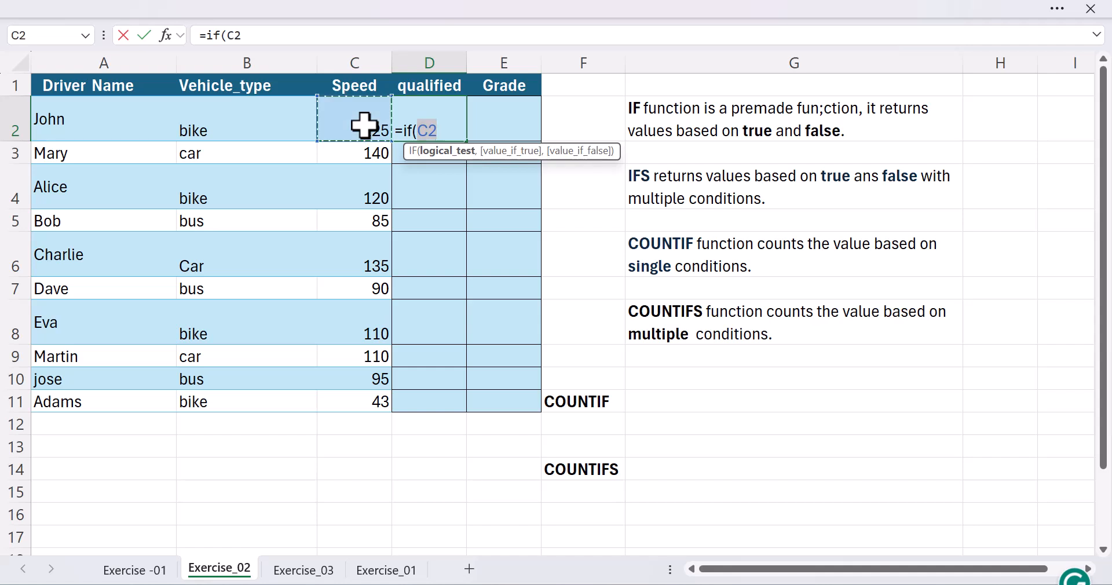
type(">")
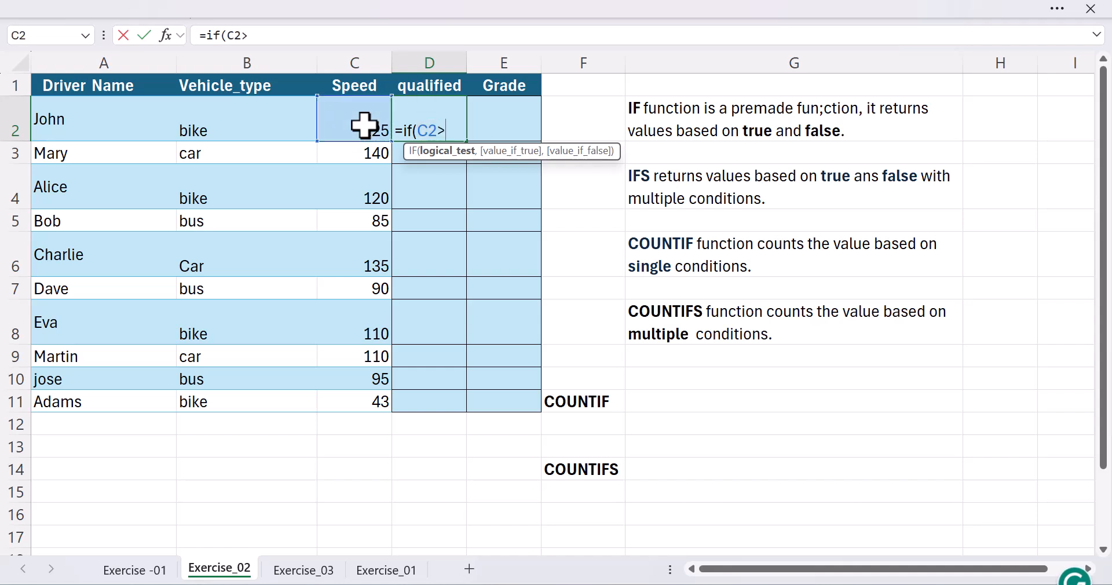
type("100,")
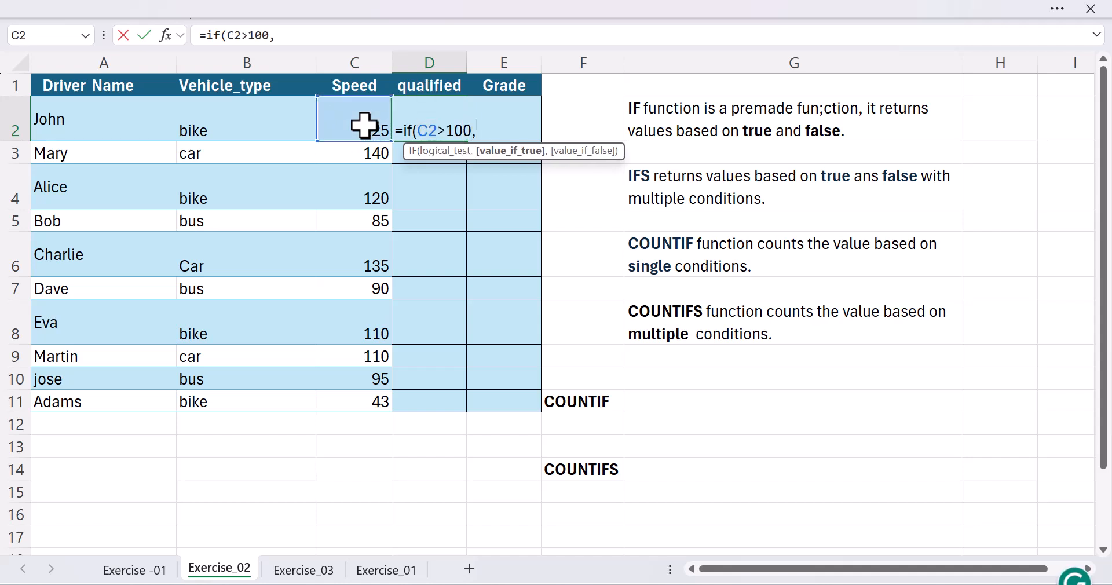
type("\"")
key("Caps_Lock")
type("P")
key("Caps_Lock")
type("ass,\"")
key("Caps_Lock")
type("F")
key("Caps_Lock")
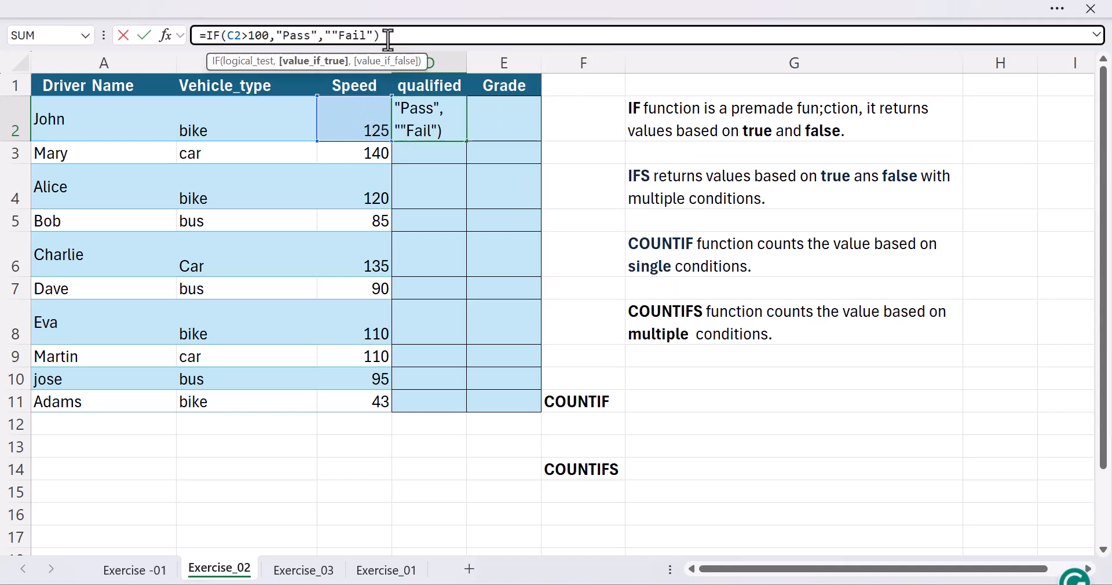
Remove the extra quotation mark before Fail and commit D2 as =IF(C2>100,"Pass","Fail")
left_click(388, 36)
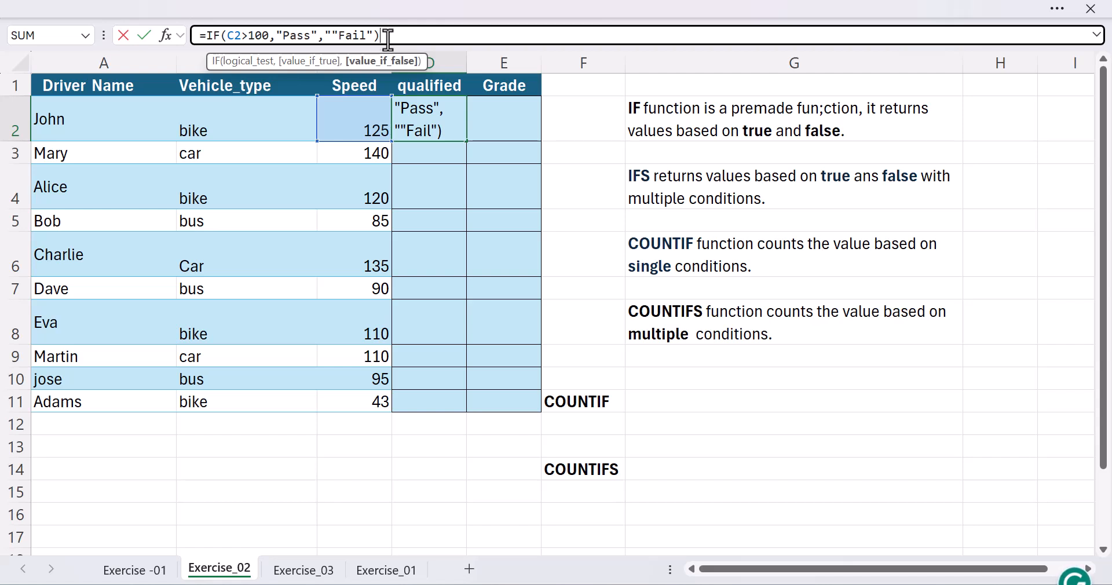
left_click(332, 36)
key("BackSpace")
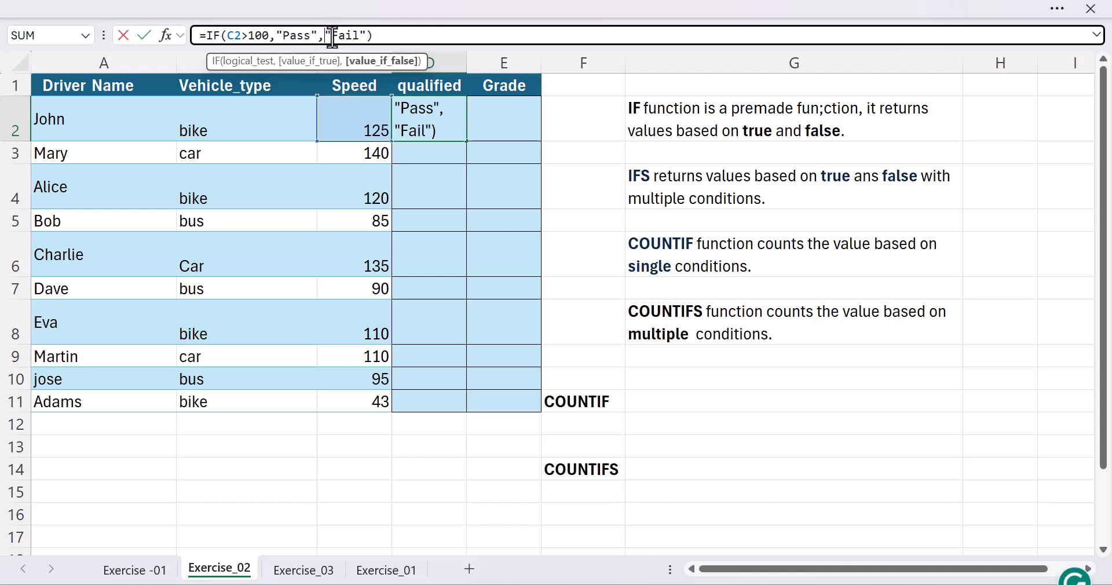
left_click(380, 36)
key("Return")
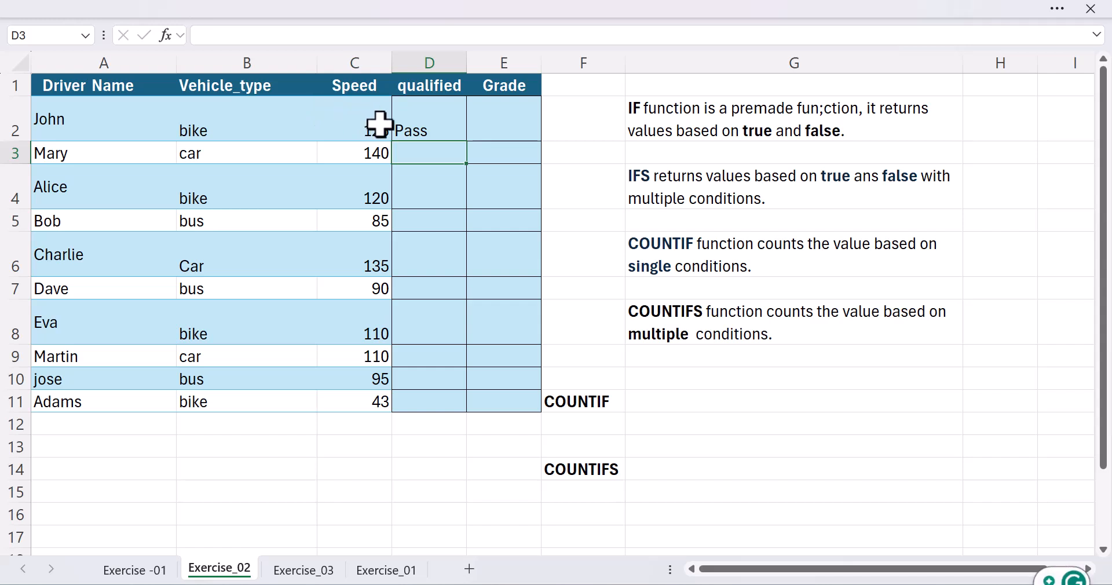
Fill the IF formula from D2 down the qualified column to D11
left_click(459, 130)
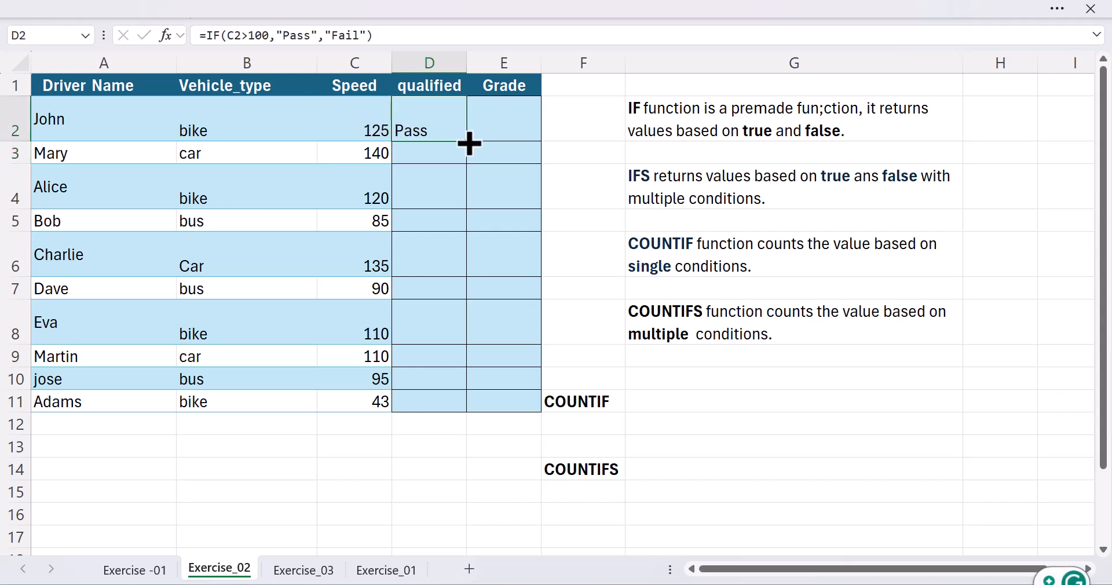
double_click(469, 143)
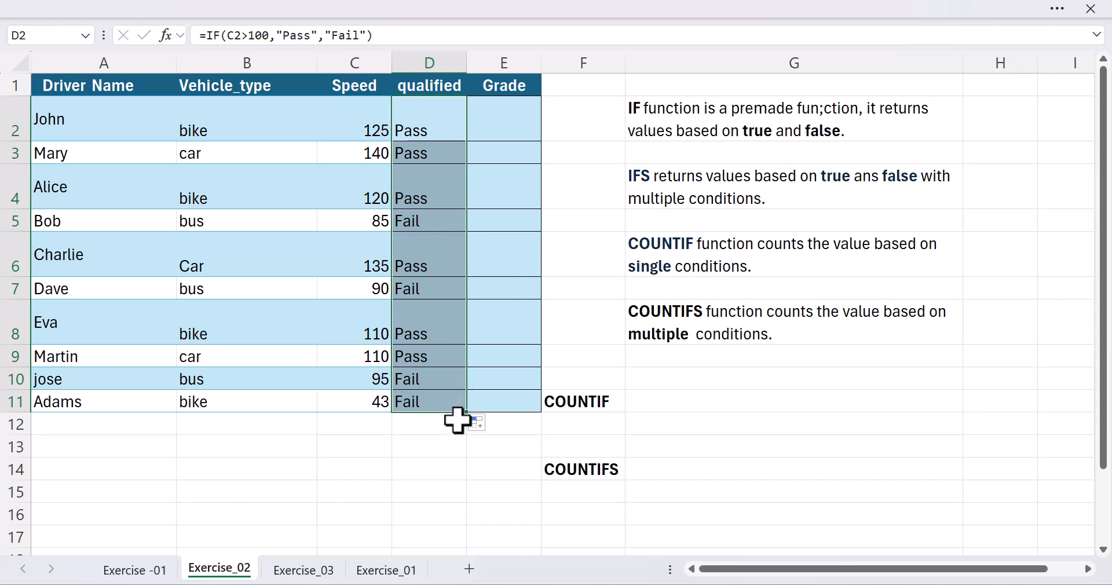
left_click(450, 442)
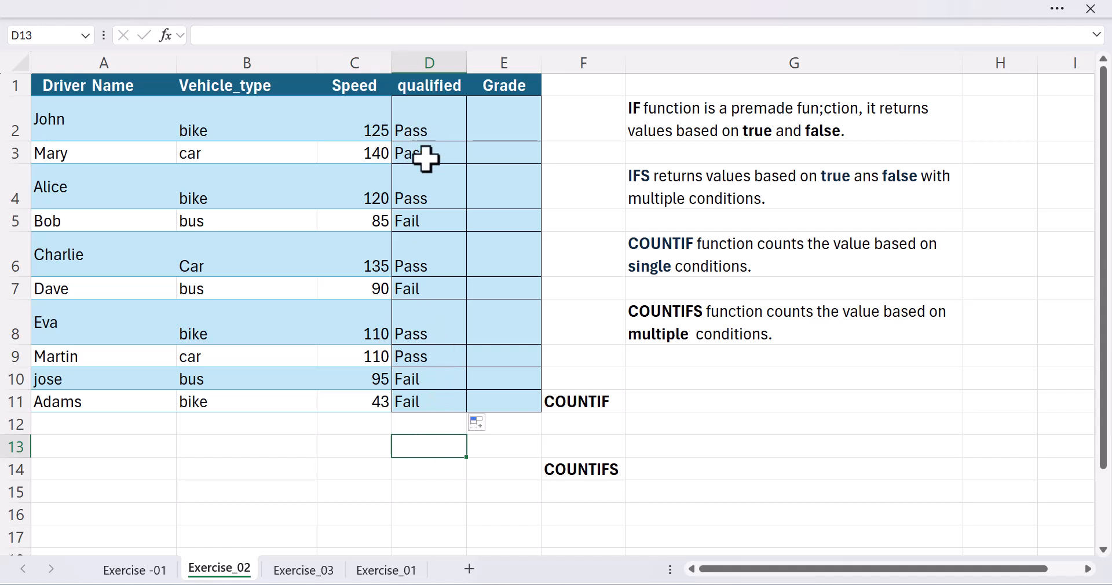
Begin an IFS formula in the first Grade cell, E2, returning "A" when C2>100
left_click(481, 133)
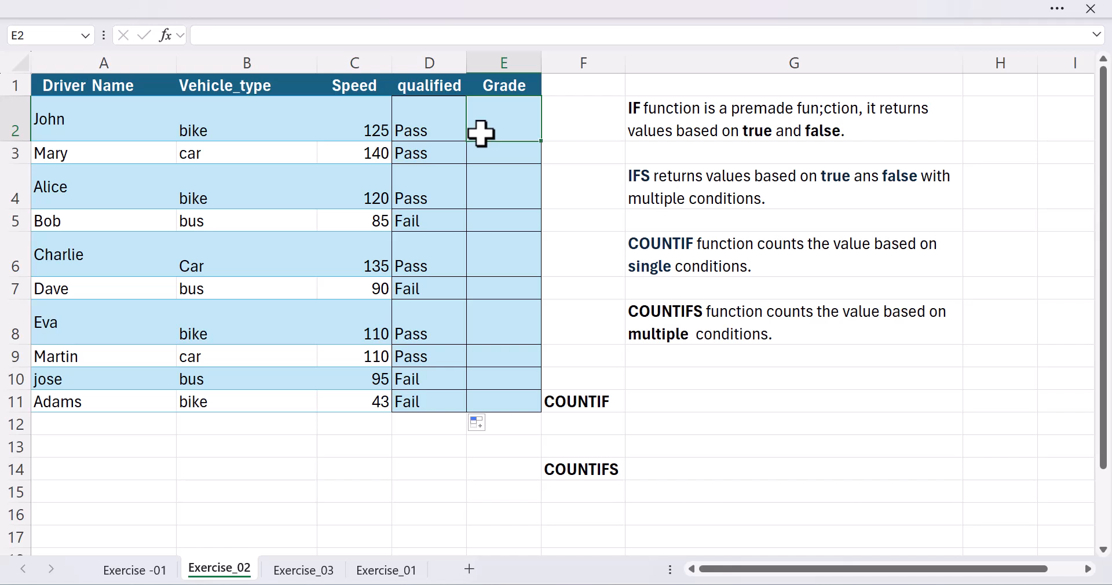
type("=")
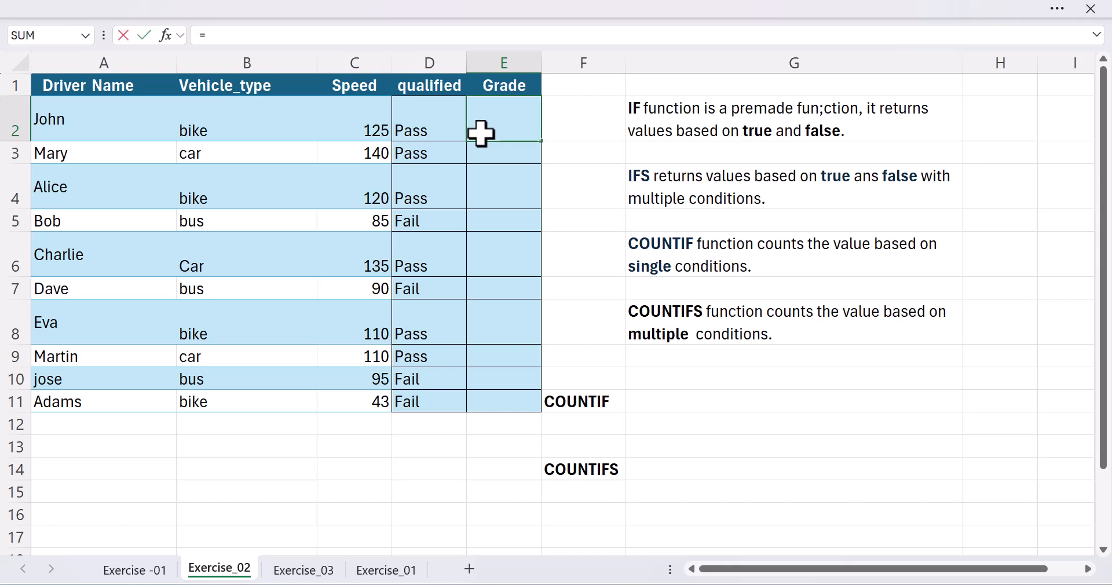
type("i")
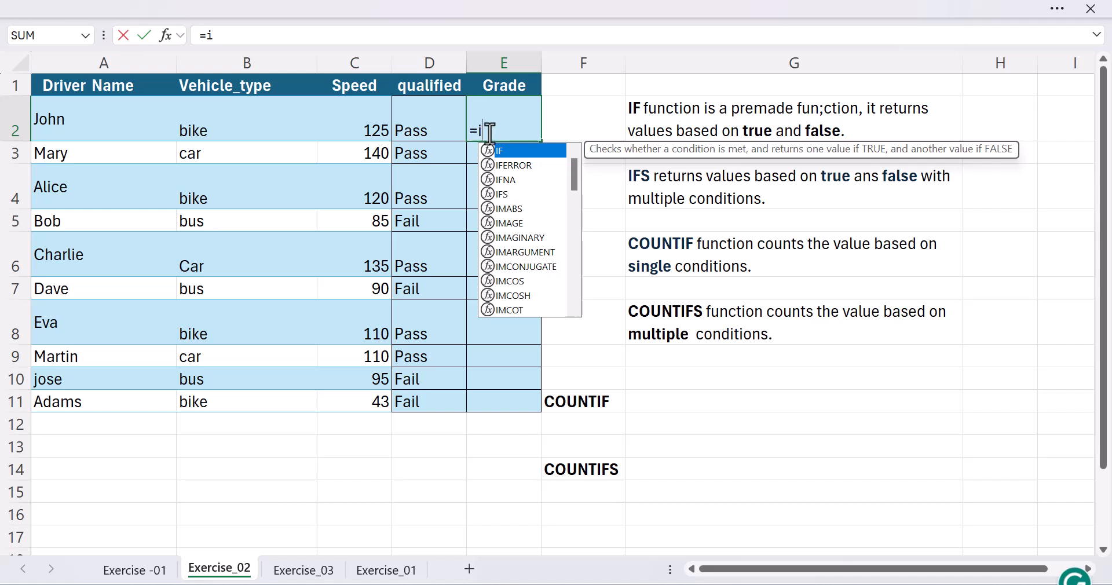
type("fs(")
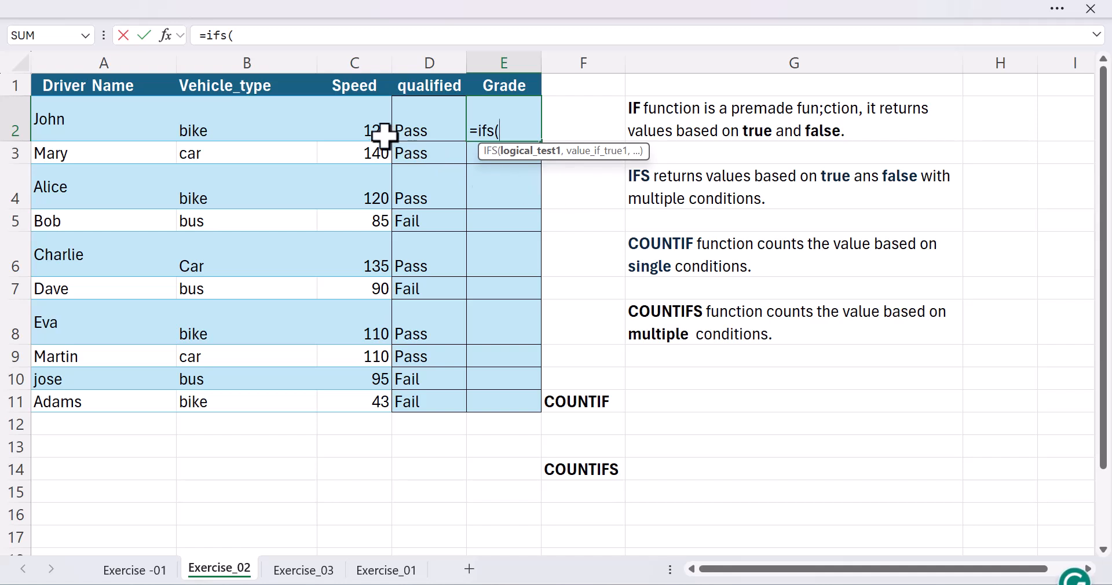
left_click(368, 125)
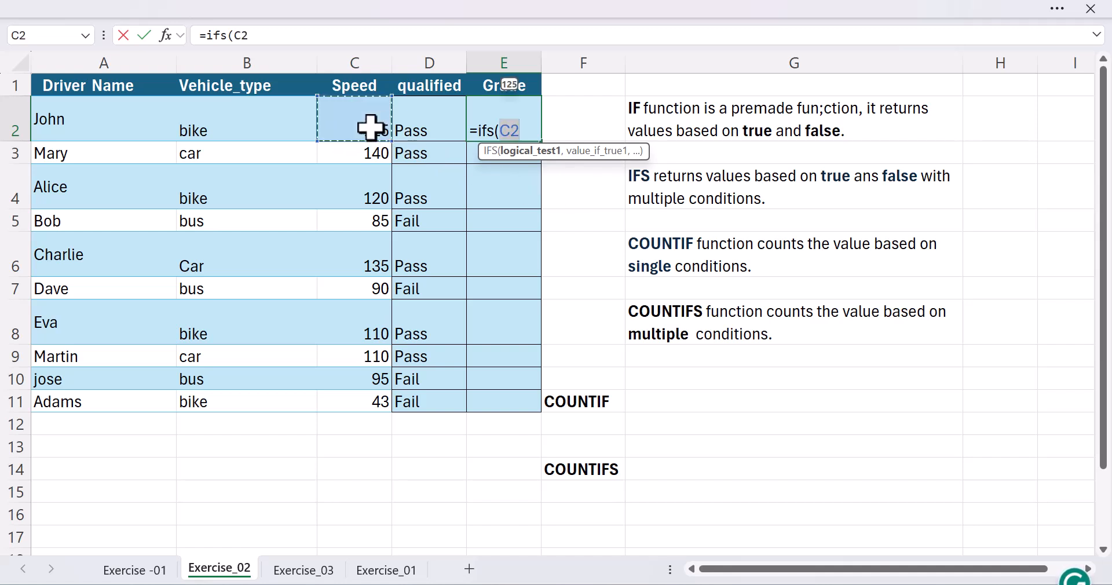
type(">100")
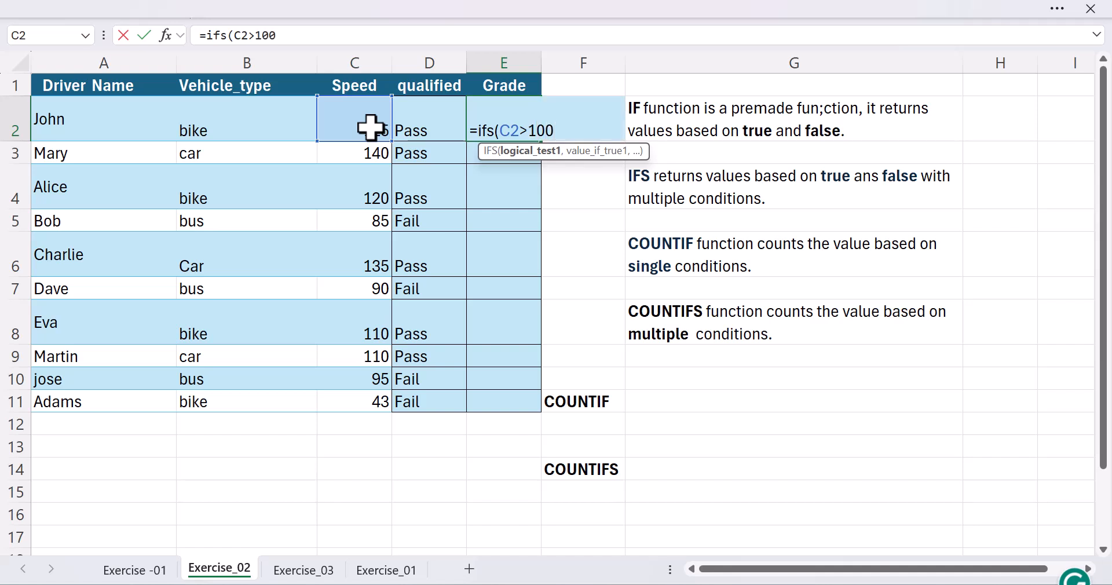
type(",\"")
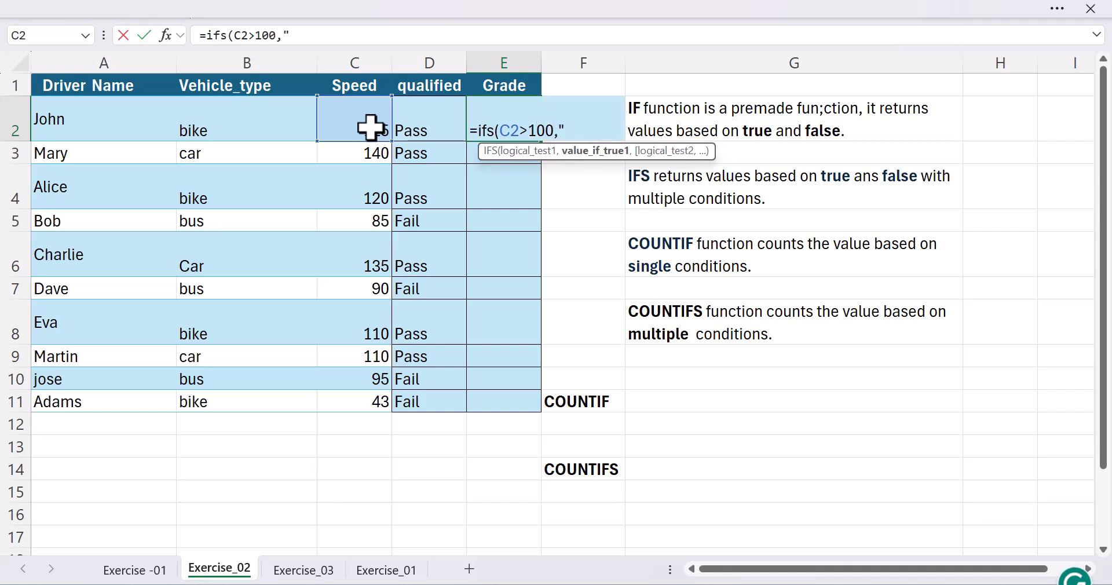
key("Caps_Lock")
type("A\",")
Add a second condition to the IFS formula that returns "B" when C2>70
left_click(370, 126)
type(">")
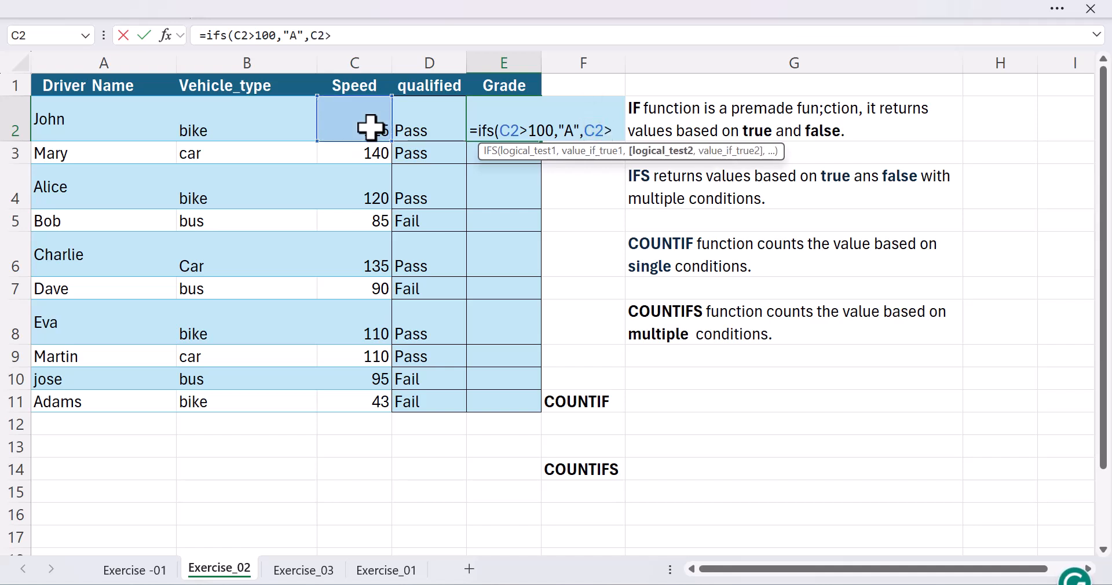
type("70")
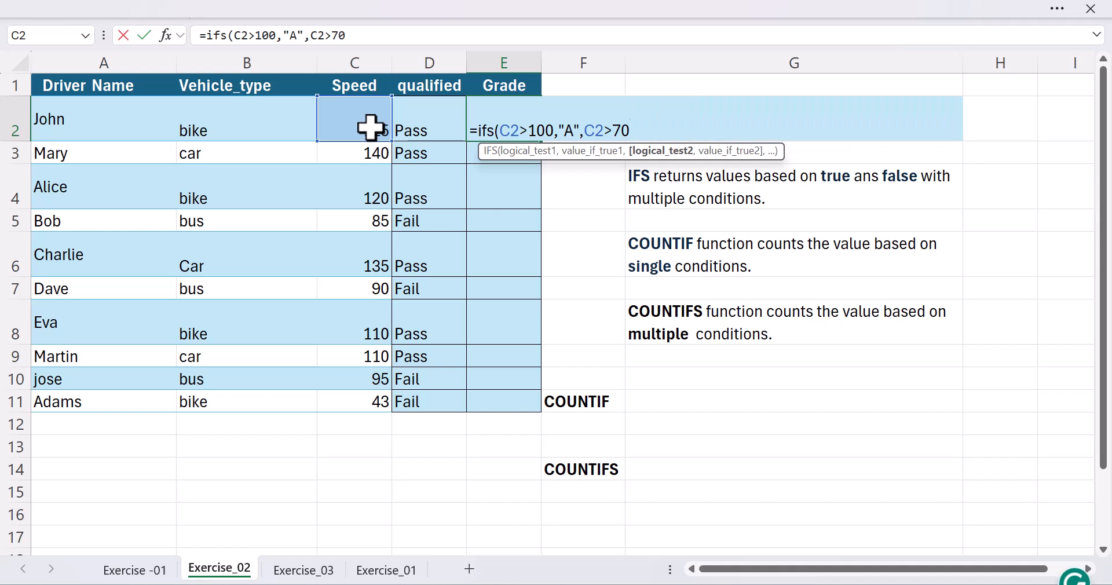
type(",\"B")
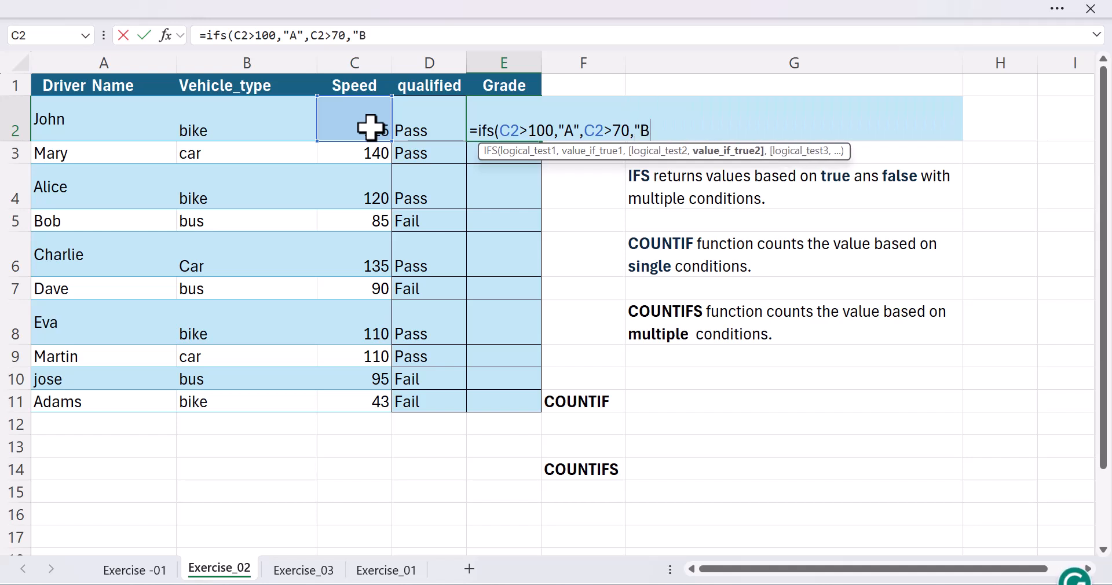
type("\",")
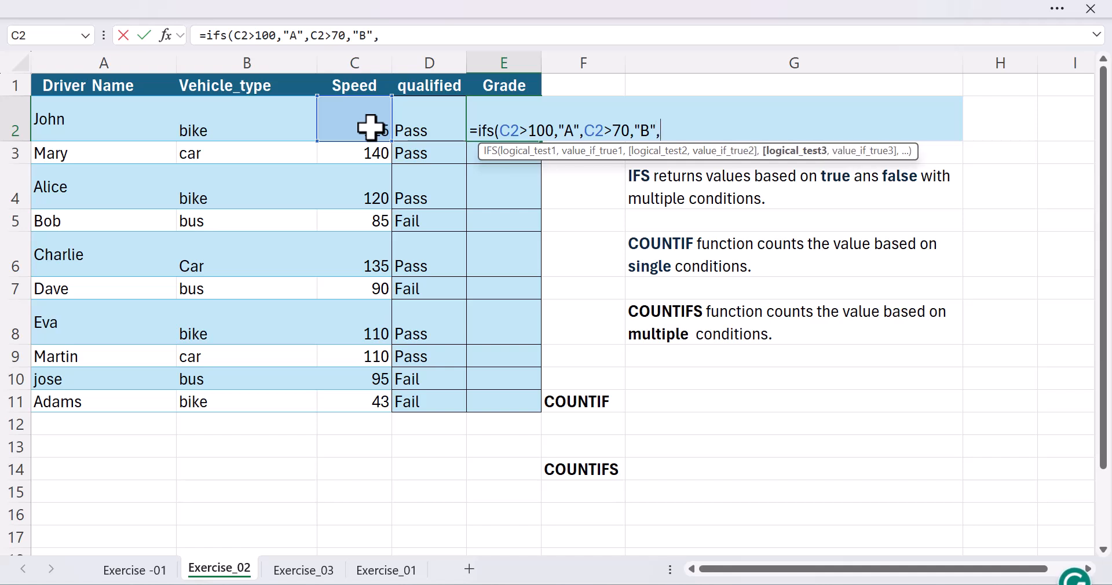
Add a third IFS condition returning "C" when C2>40, close the formula and commit it in E2
left_click(371, 126)
type(">40")
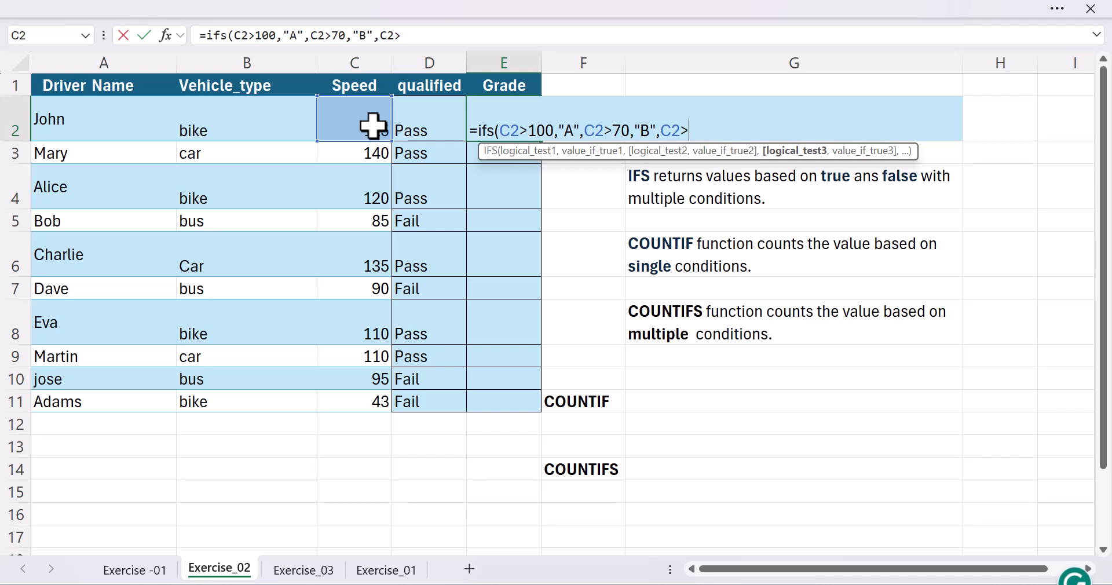
type(",")
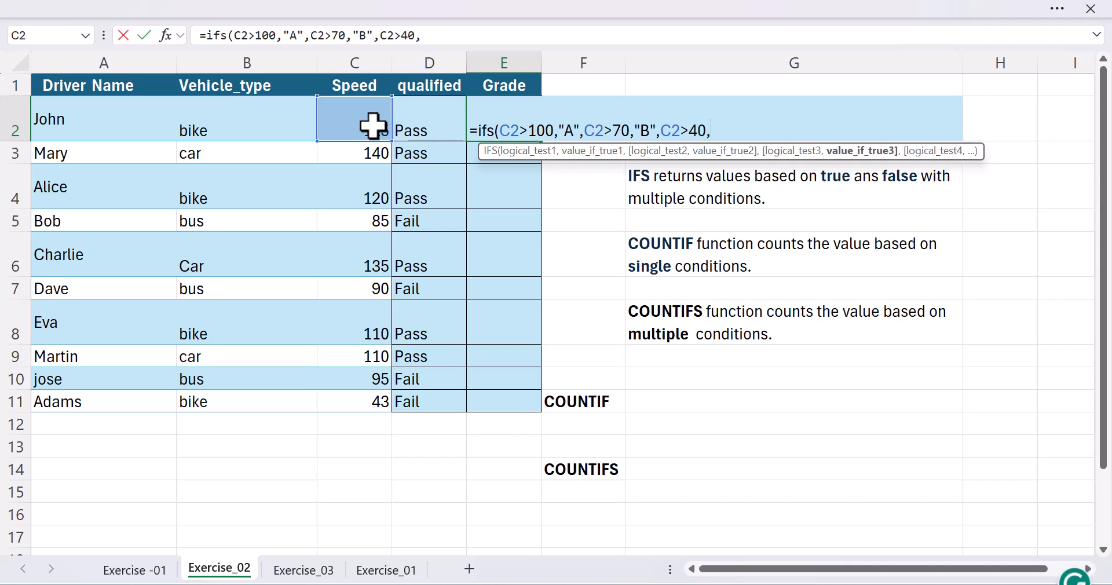
type("\"C\")")
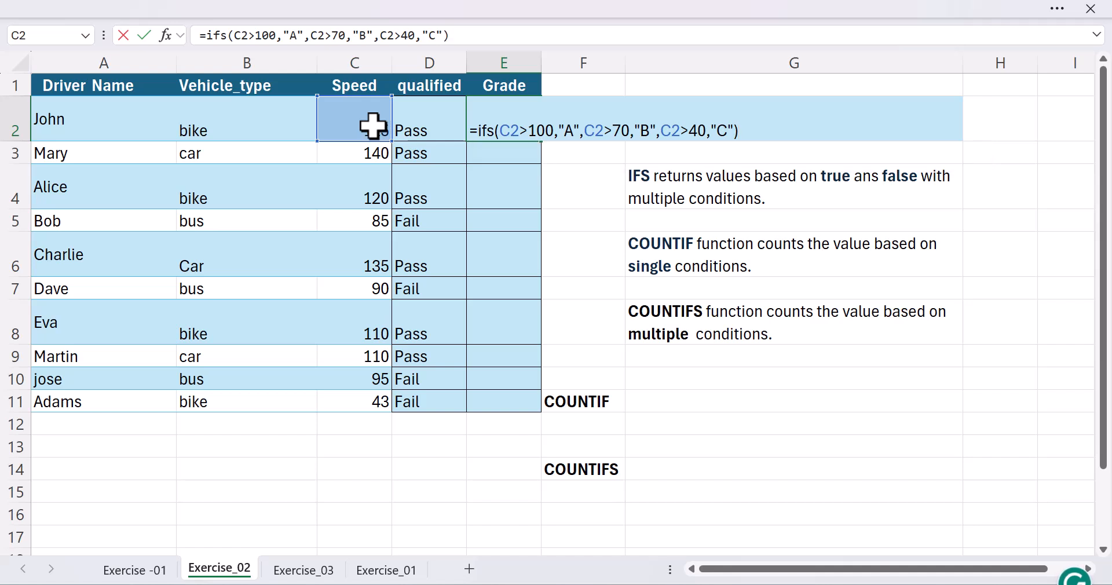
key("Return")
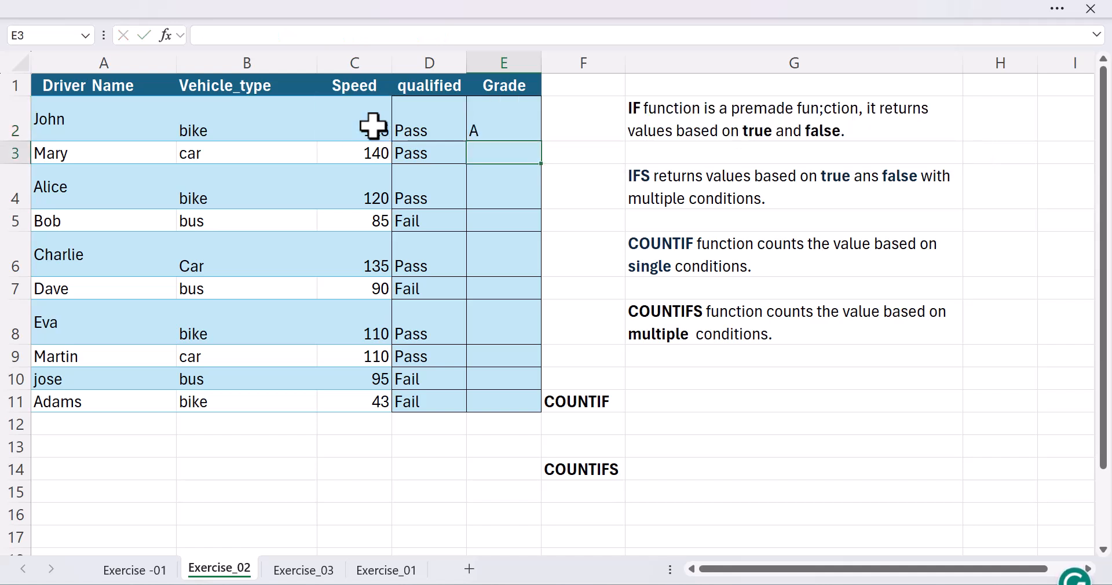
Fill the IFS formula from E2 down the Grade column to E11
left_click(524, 123)
double_click(542, 143)
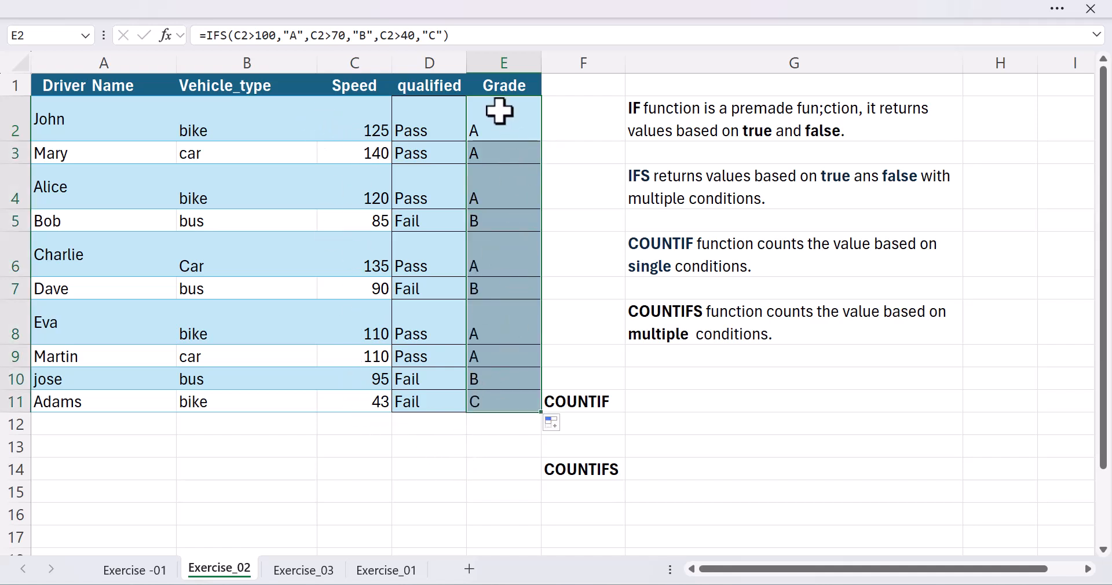
left_click(586, 204)
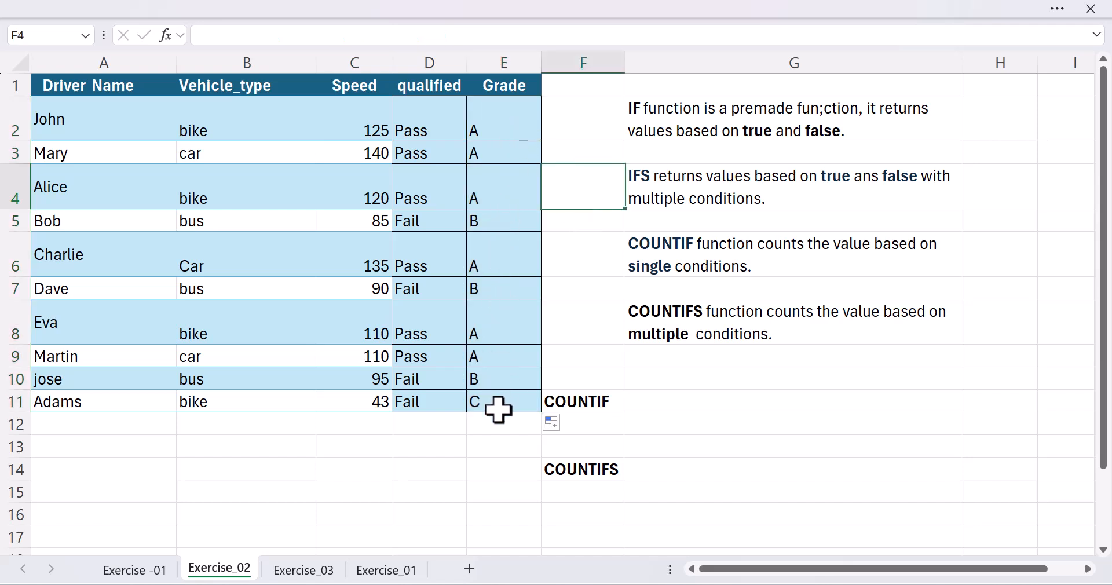
Begin a COUNTIF formula in G11, beside the COUNTIF label, using the Speed range C2:C11
left_click(703, 402)
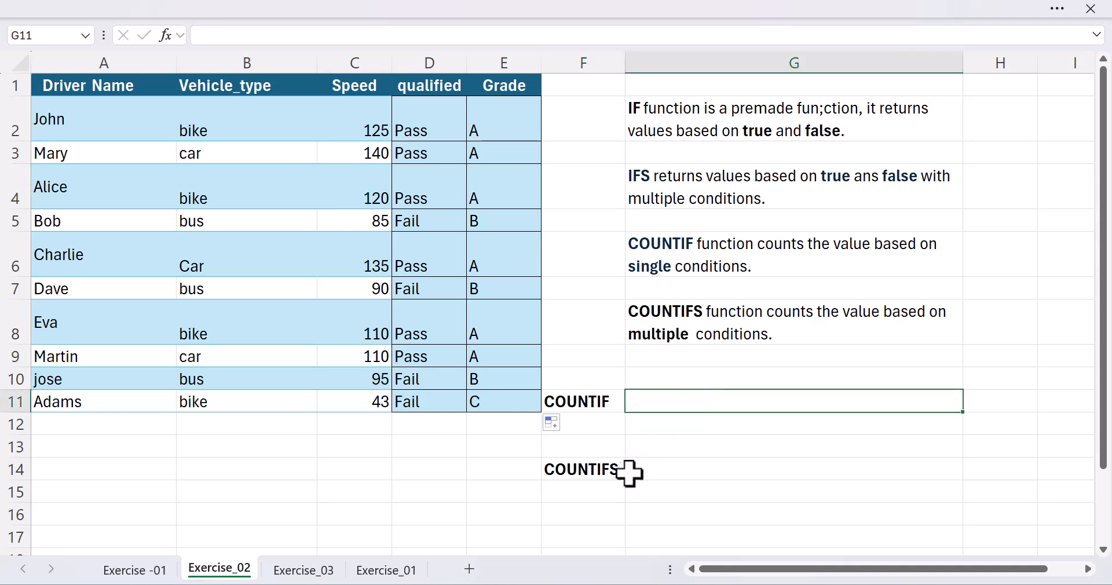
double_click(671, 406)
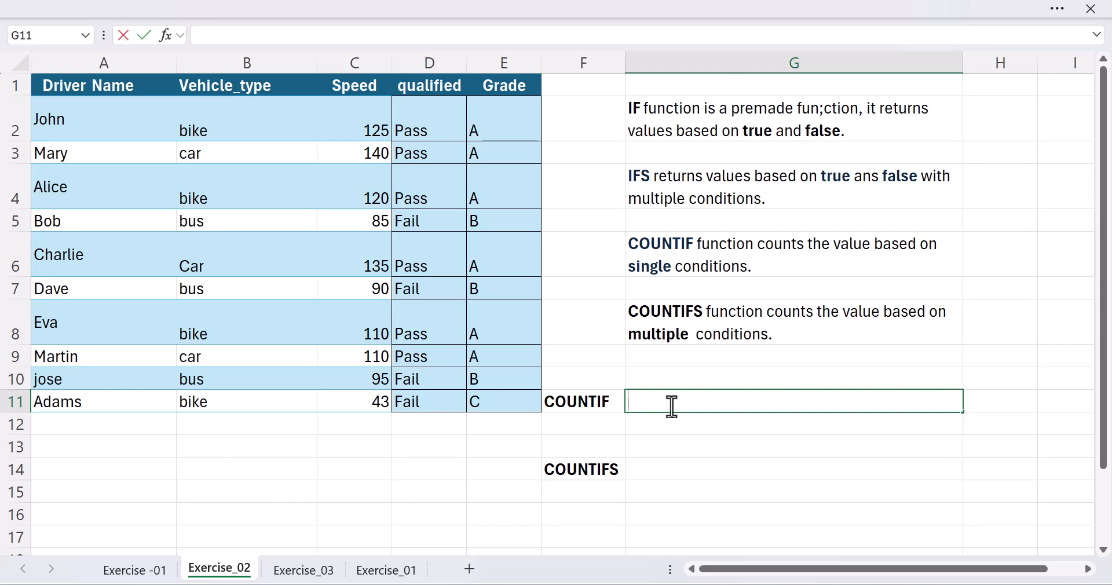
type("=CO")
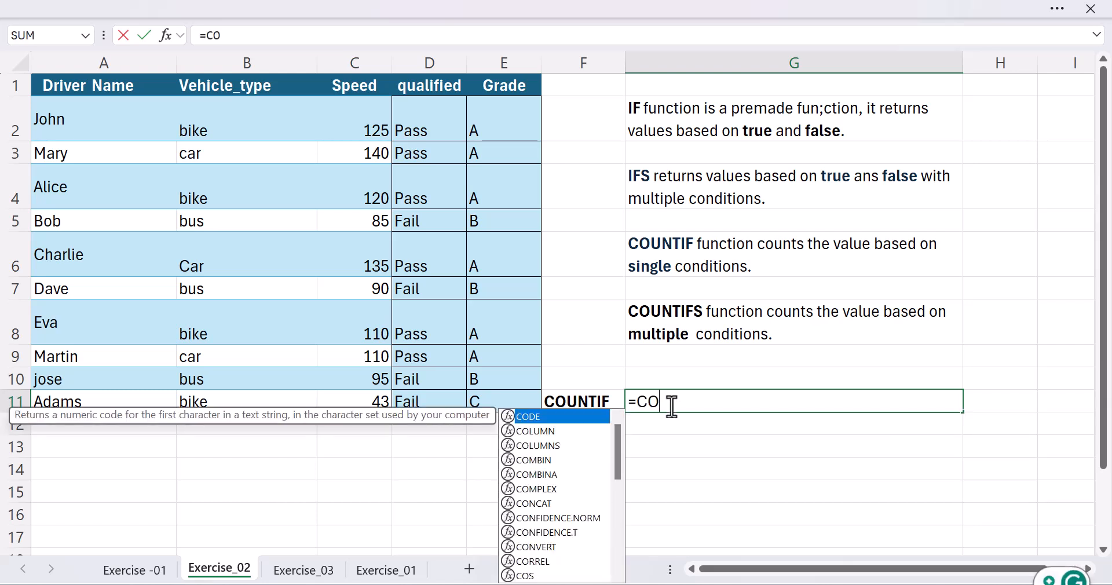
type("UNTIF")
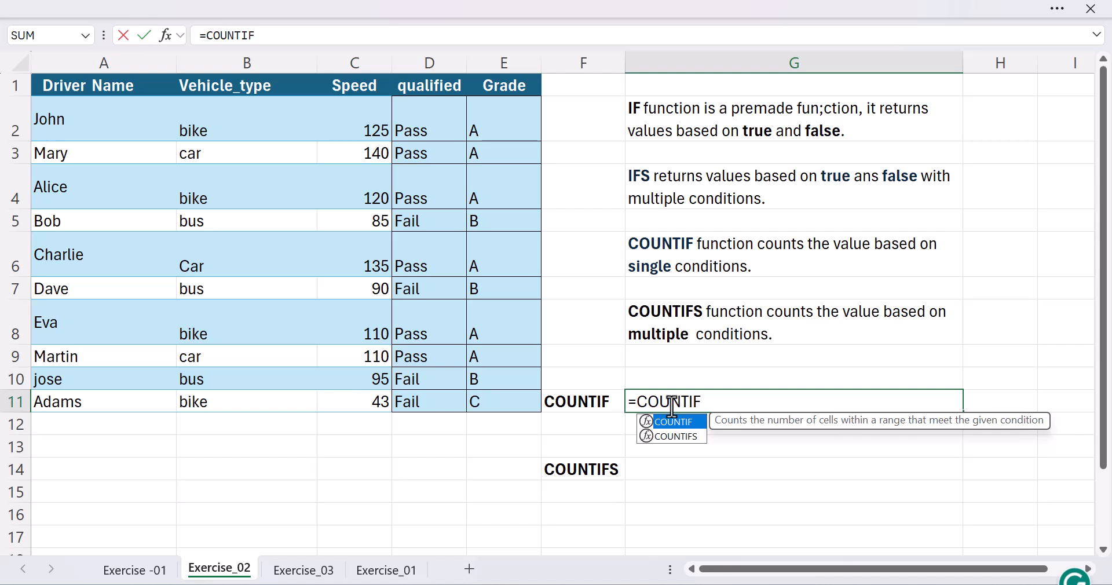
type("(")
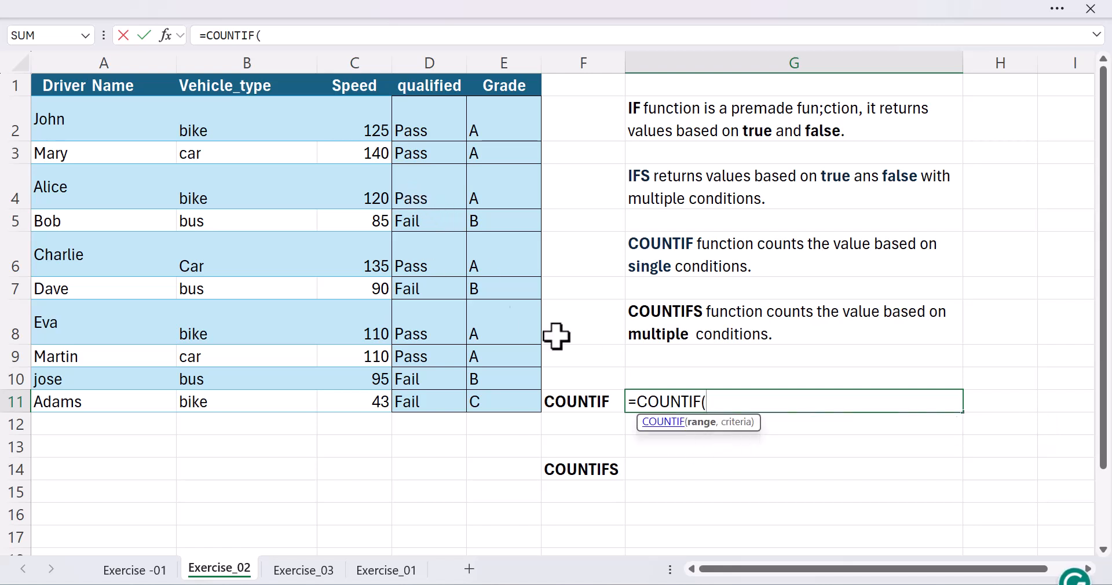
left_click(348, 130)
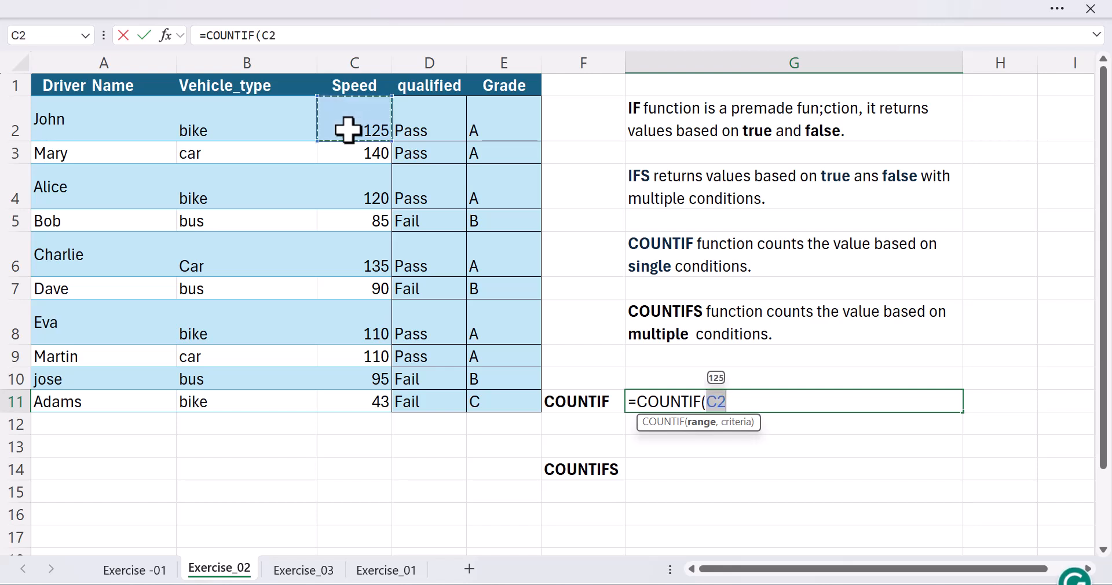
key("ctrl+shift+Down")
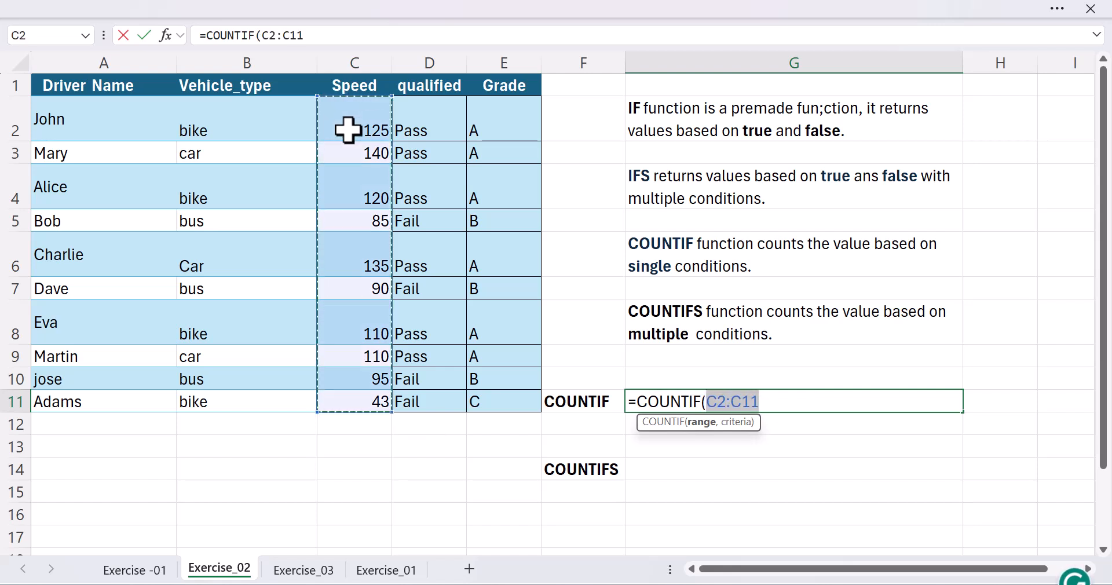
Add the criterion ">100" to the COUNTIF formula, close it and commit it in G11
type(",")
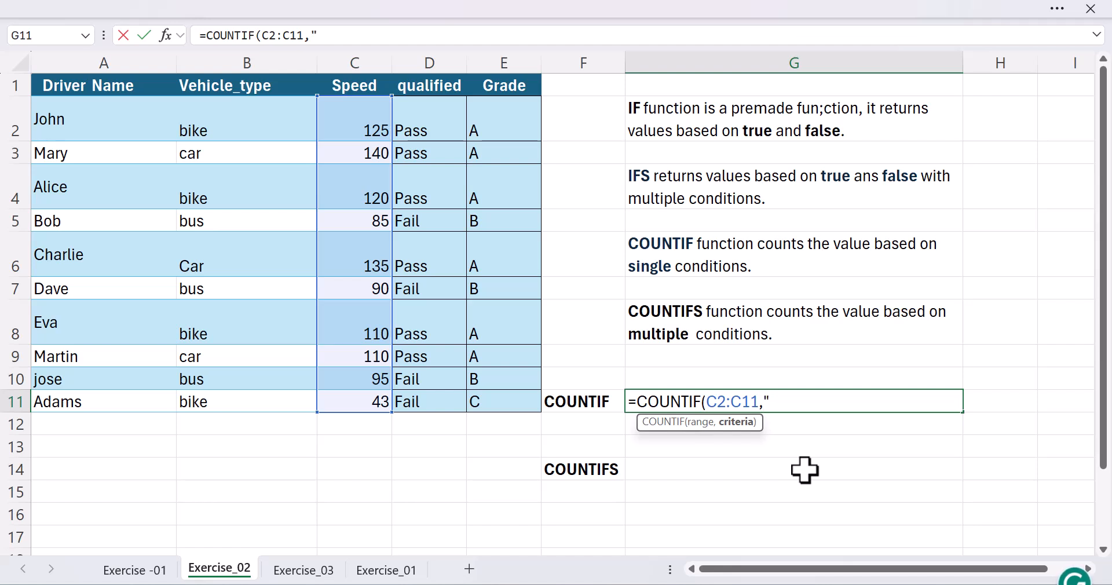
type("100")
type(")")
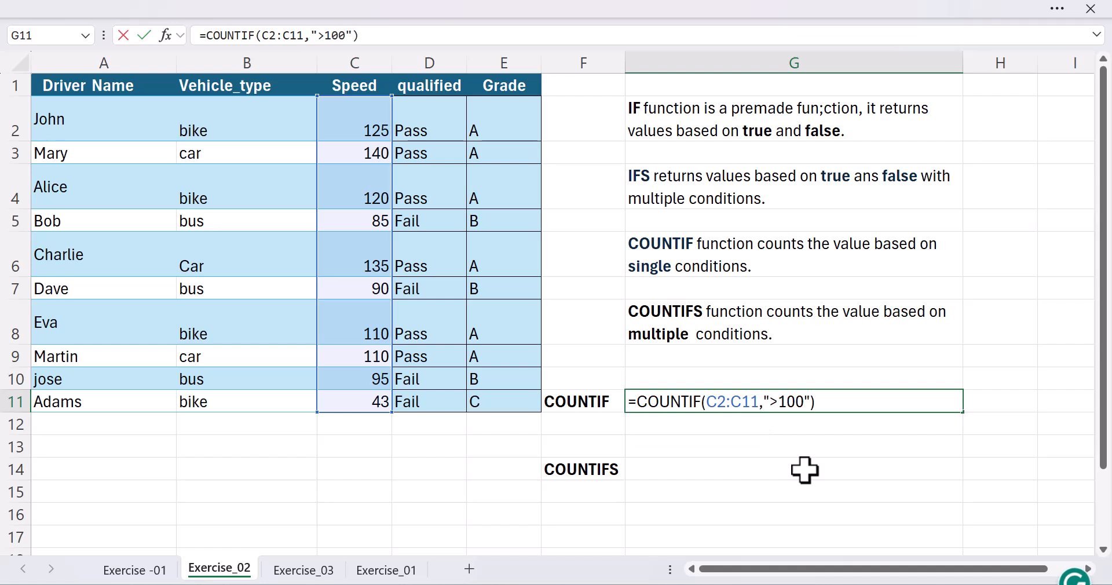
key("Return")
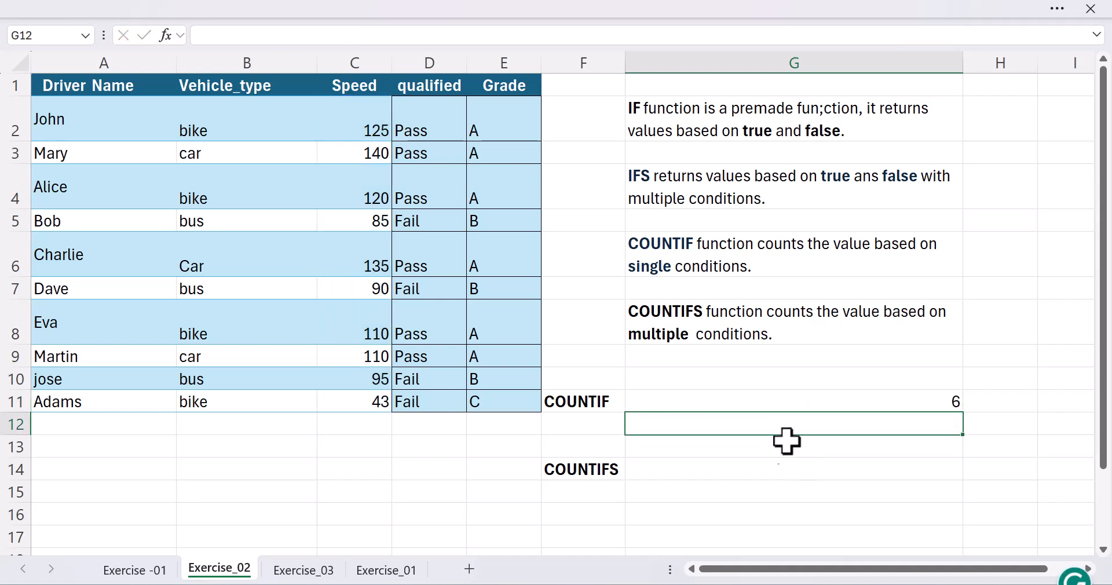
left_click(745, 402)
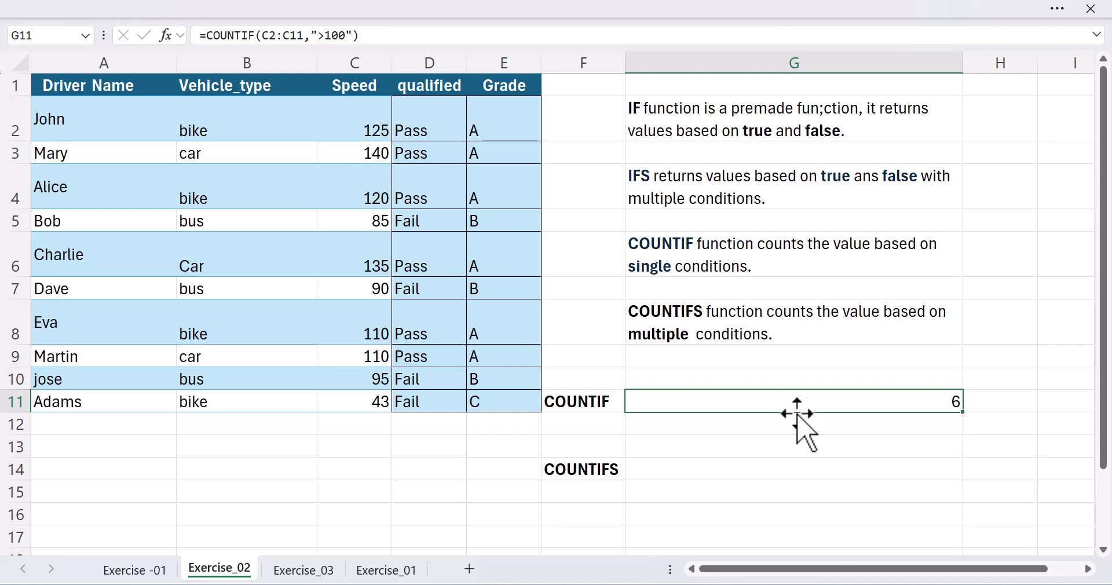
Begin a COUNTIFS formula in G14, beside the COUNTIFS label, with C2:C11 as the first criteria range
left_click(730, 468)
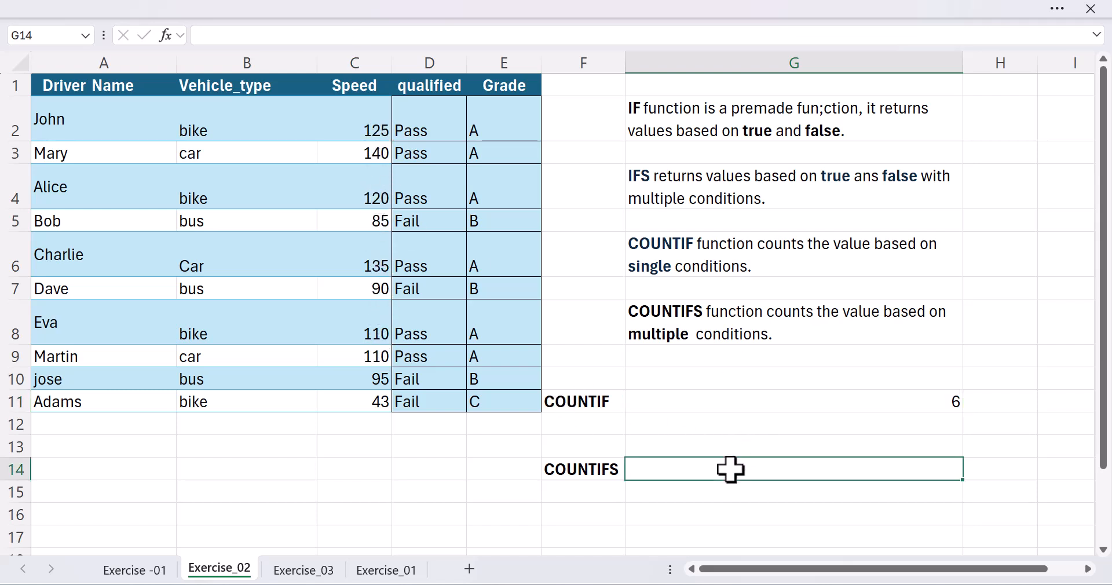
type("=")
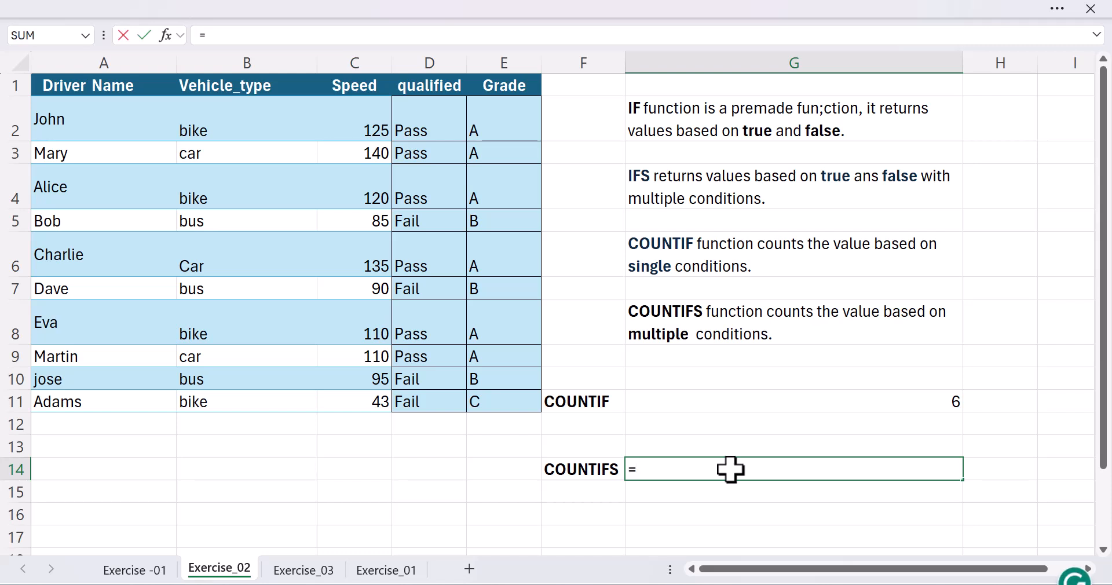
type("COU")
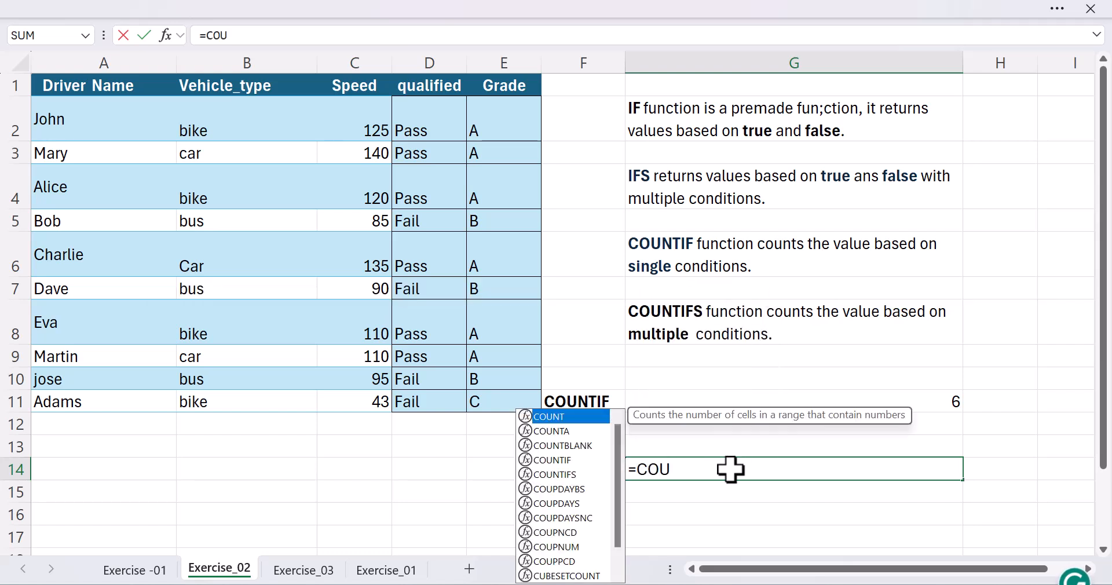
type("NTIFS")
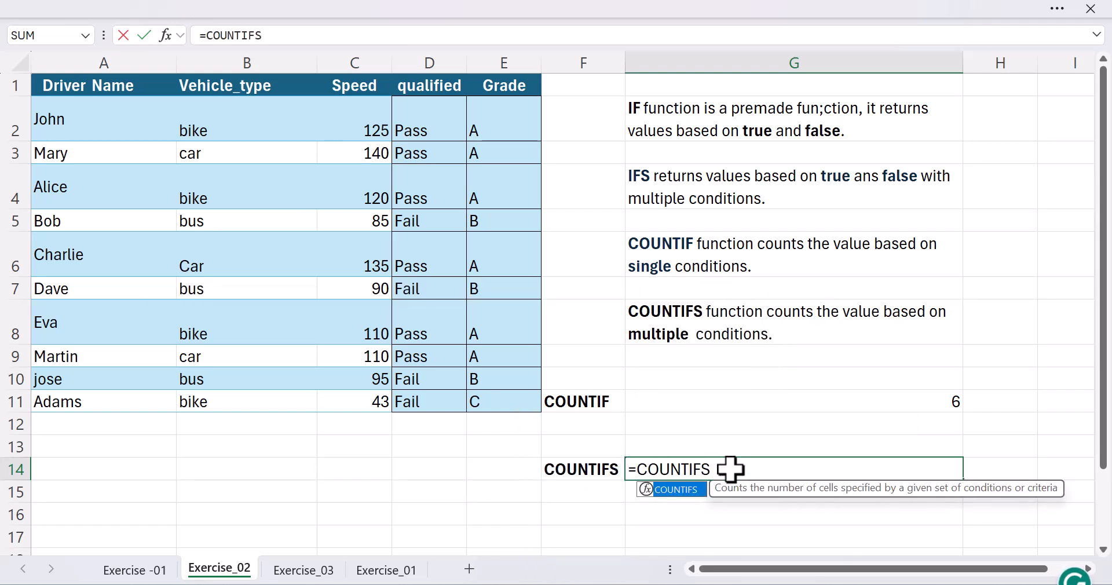
type("(")
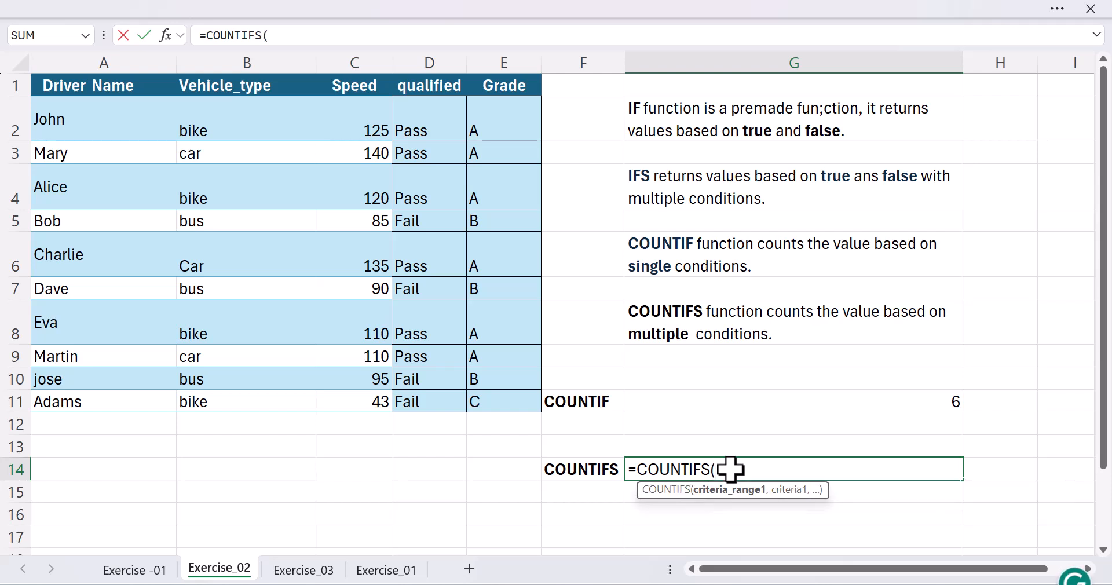
left_click(364, 130)
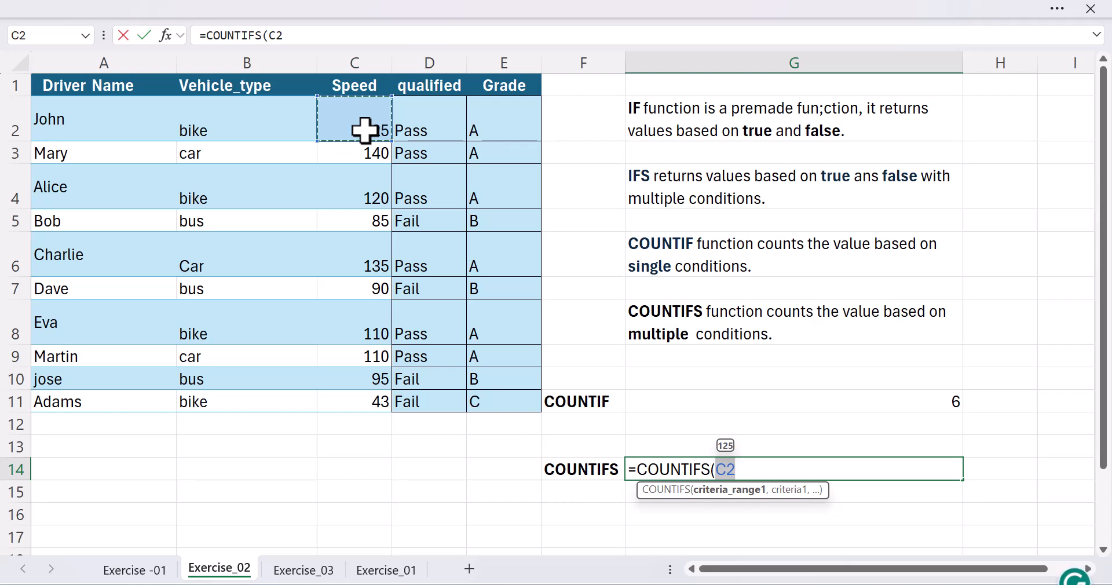
key("ctrl+shift+Down")
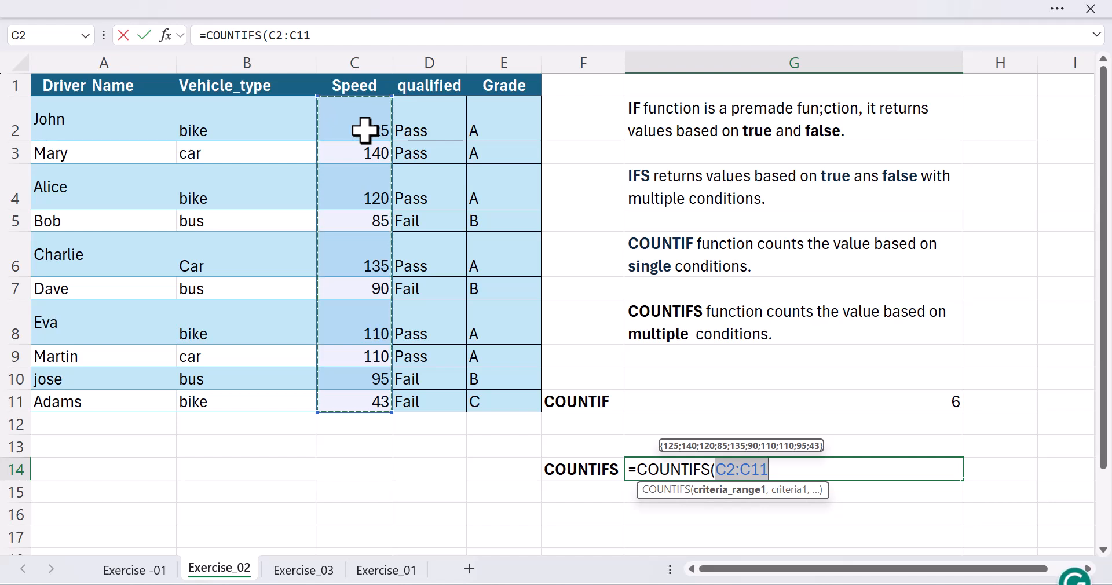
Give the COUNTIFS formula the first criterion ">100", separated from C2:C11 by a comma
type("=")
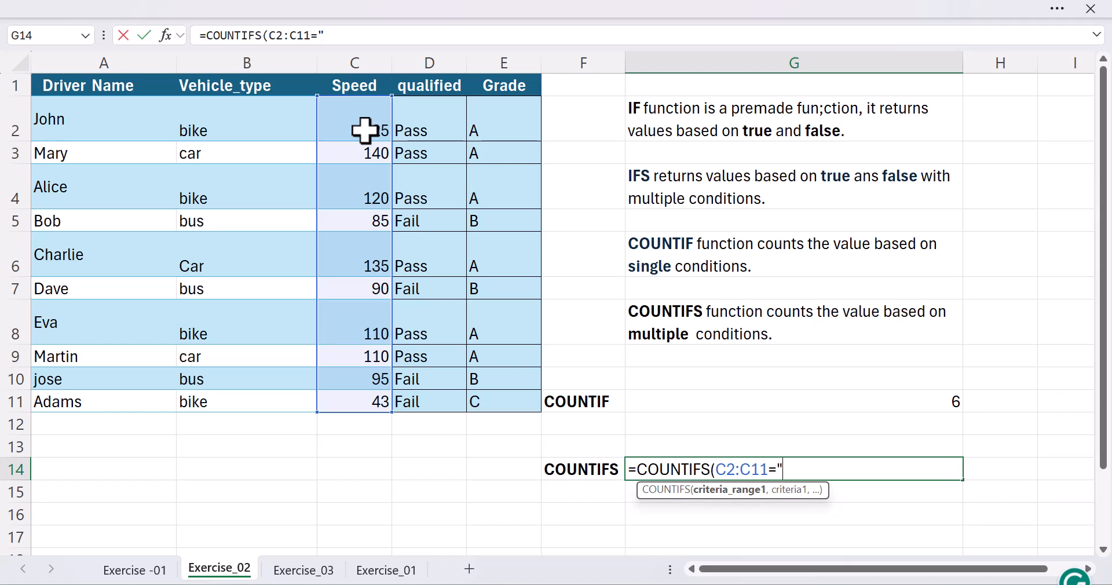
type("100\"")
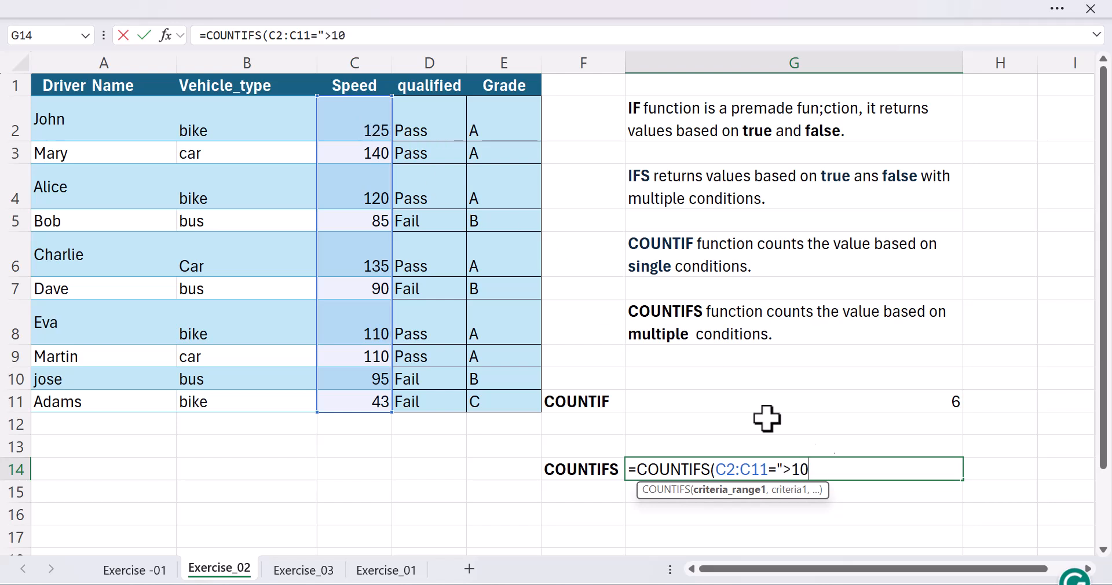
left_click(774, 469)
key("BackSpace")
type(",")
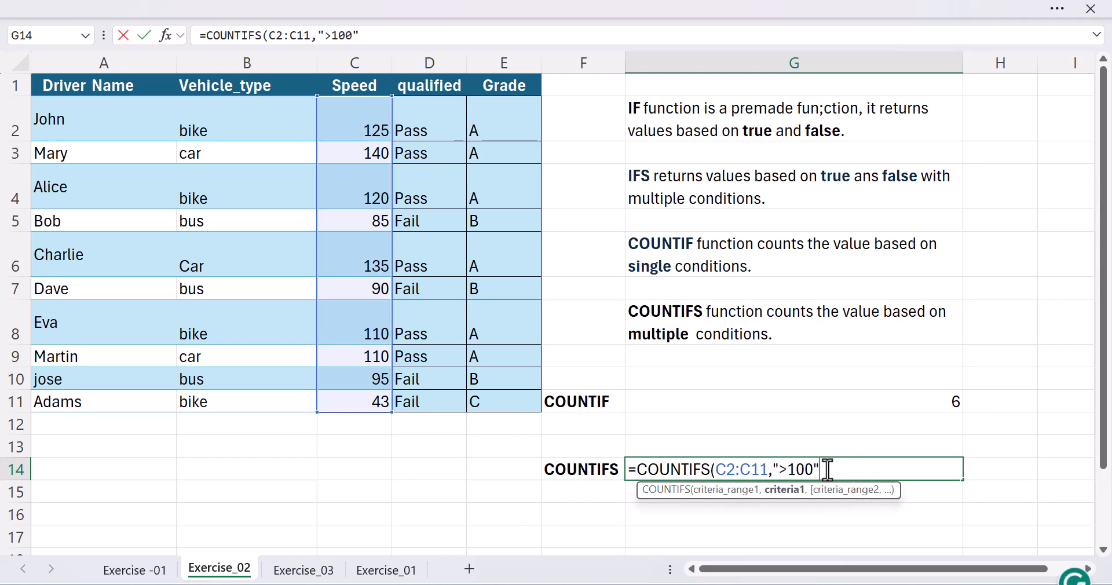
Add the Vehicle_type range B2:B11 with criterion "bike" to the COUNTIFS formula, close it and commit it in G14
type(",")
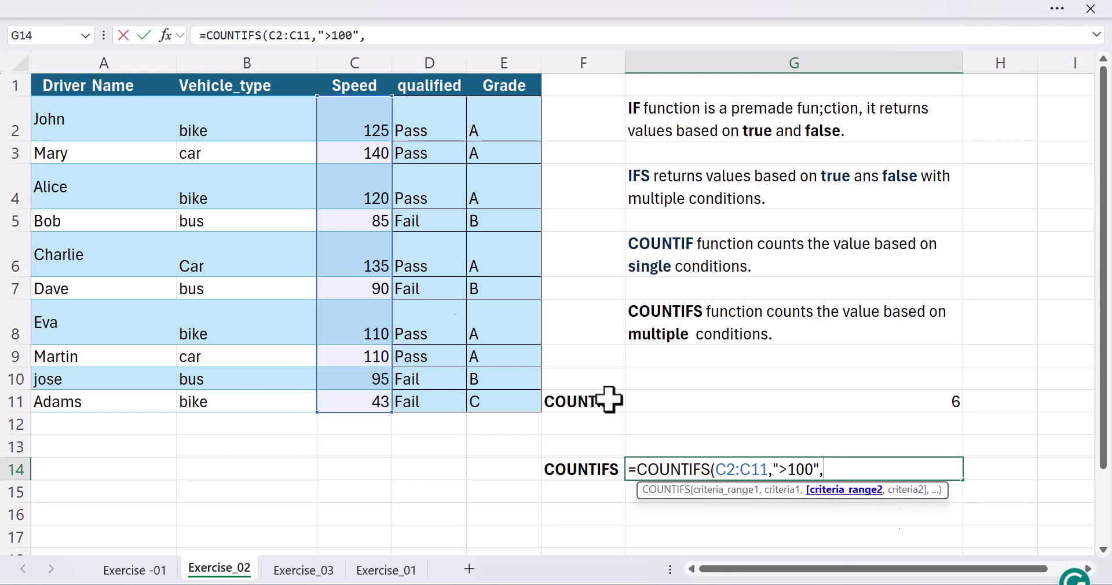
left_click(241, 120)
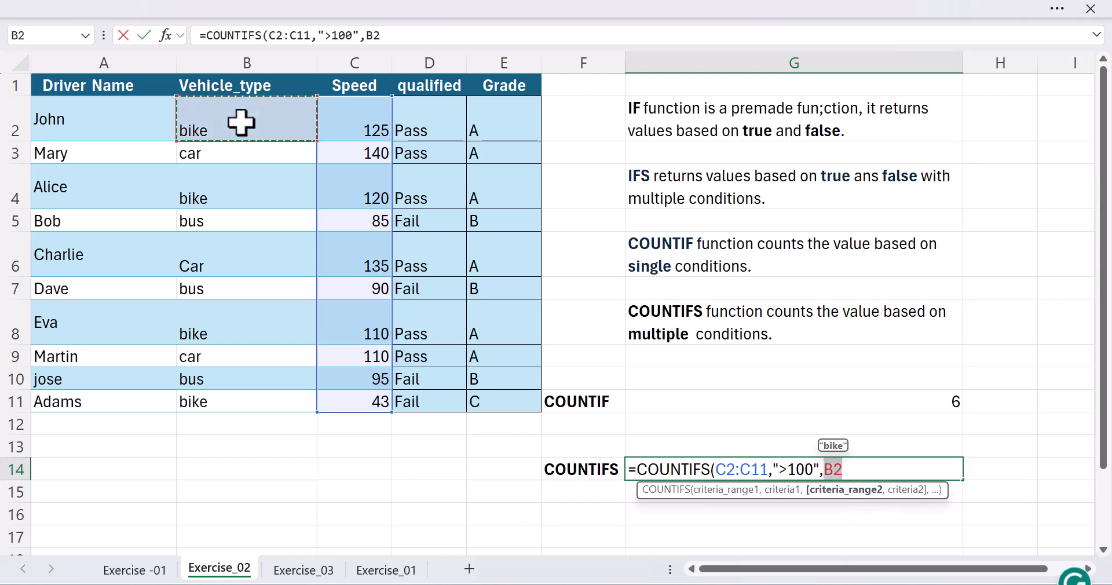
key("ctrl+shift+Down")
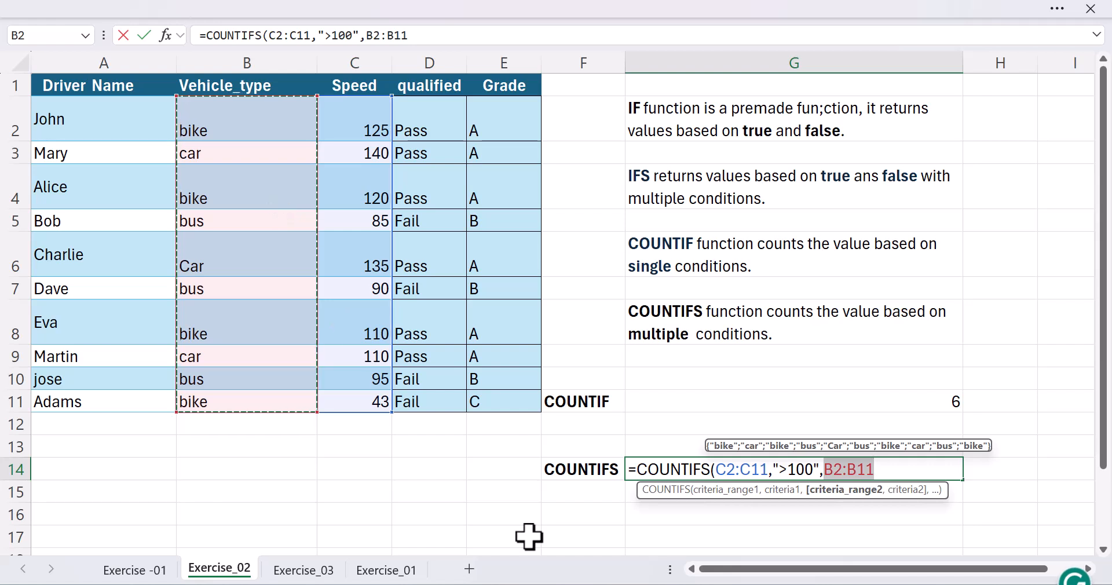
type(",")
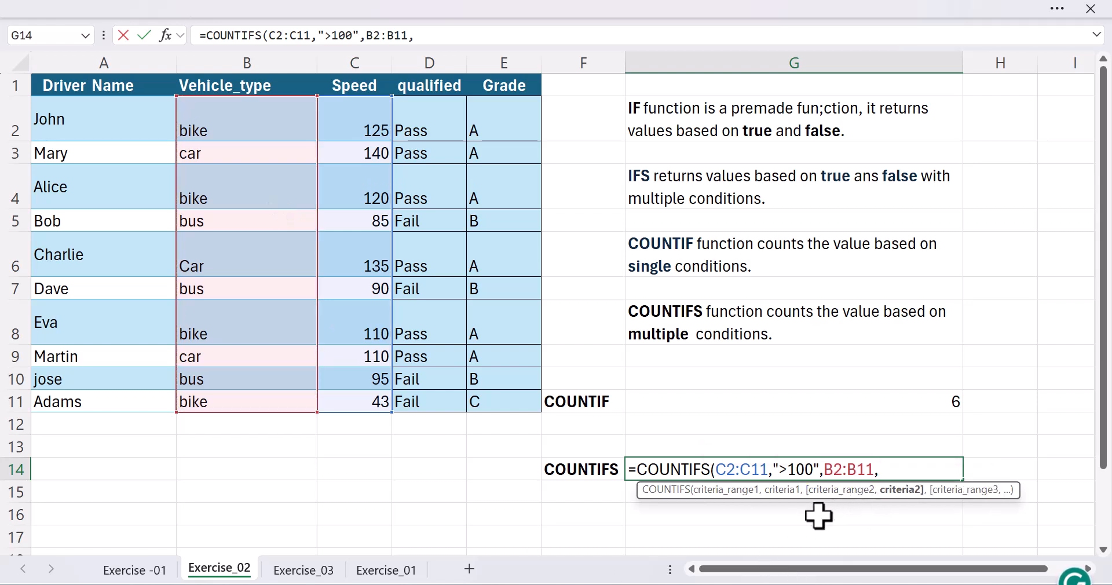
type("\"bike\")")
key("Return")
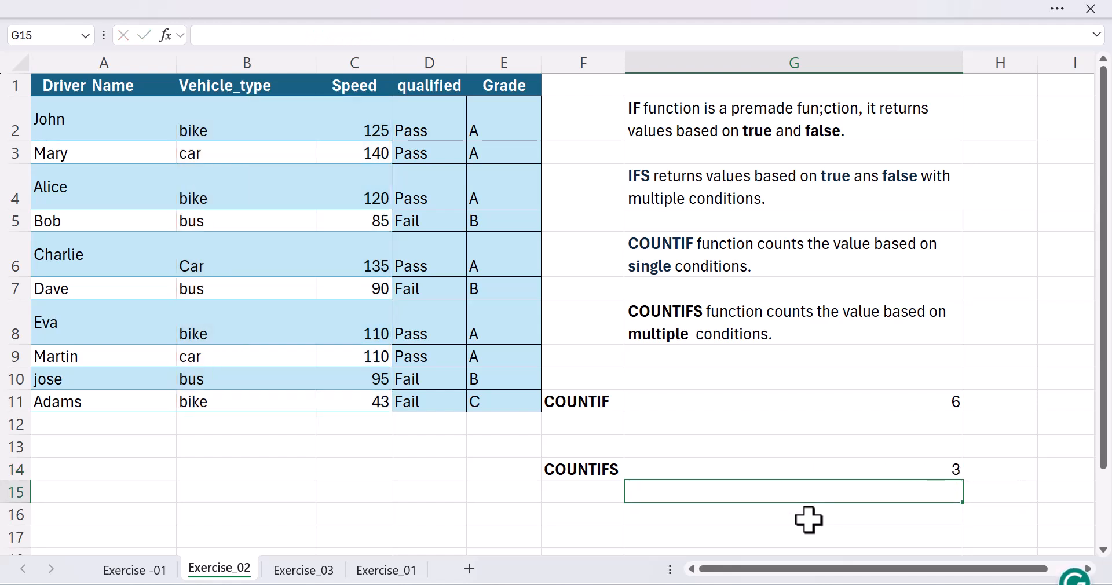
Check the COUNTIFS formula in G14 against the Vehicle_type and Speed cells of the bike rows
left_click(874, 471)
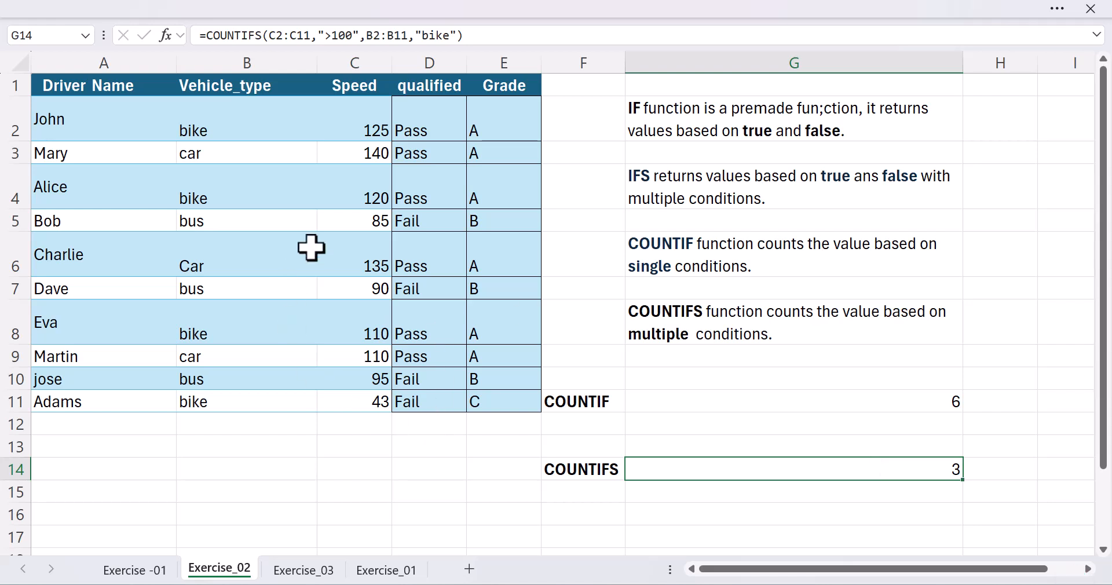
left_click(213, 126)
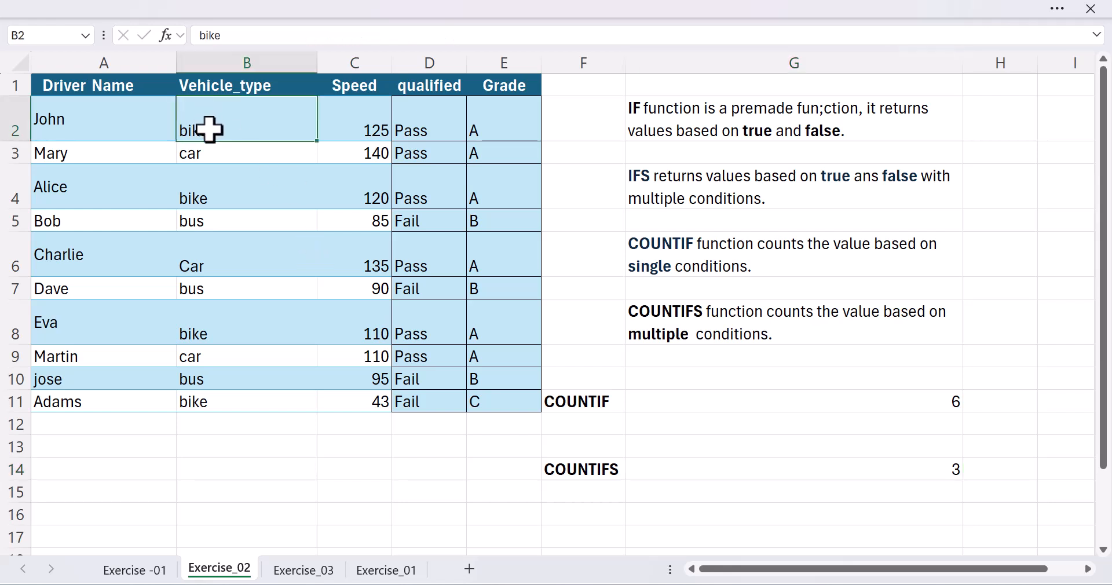
left_click(355, 197)
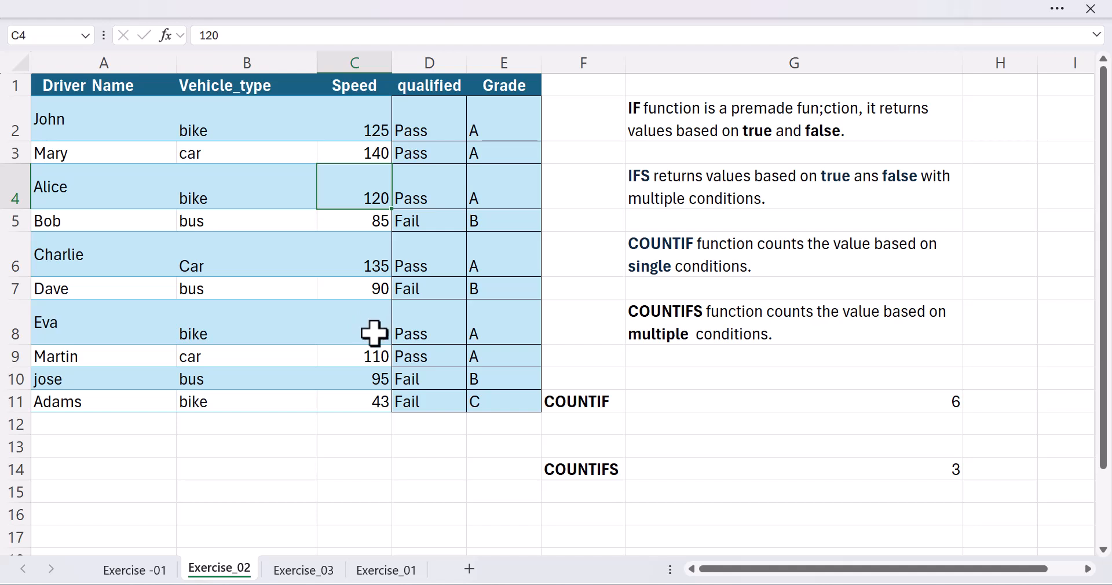
left_click(373, 332)
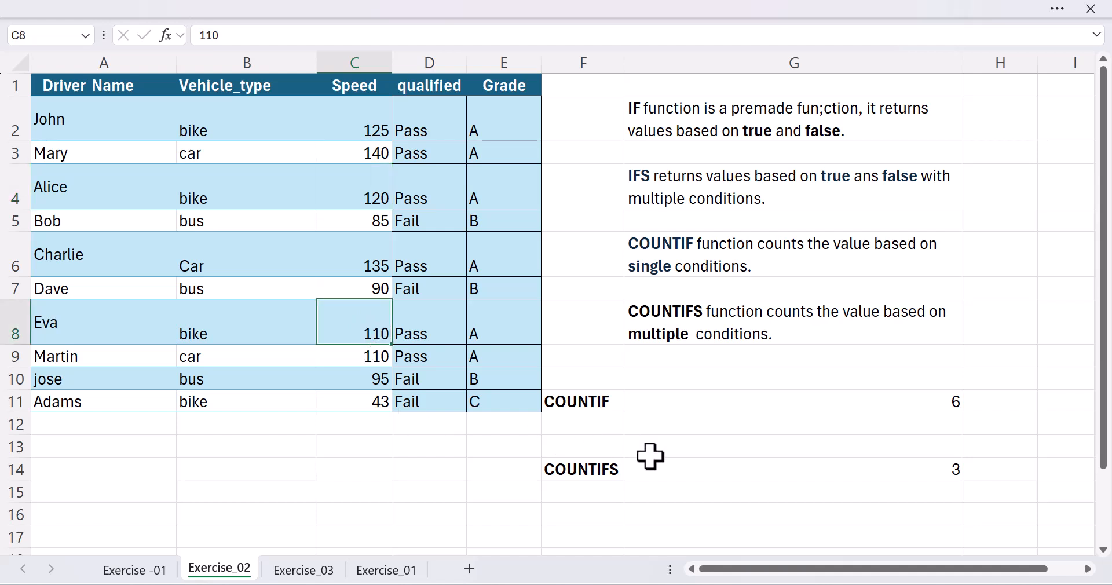